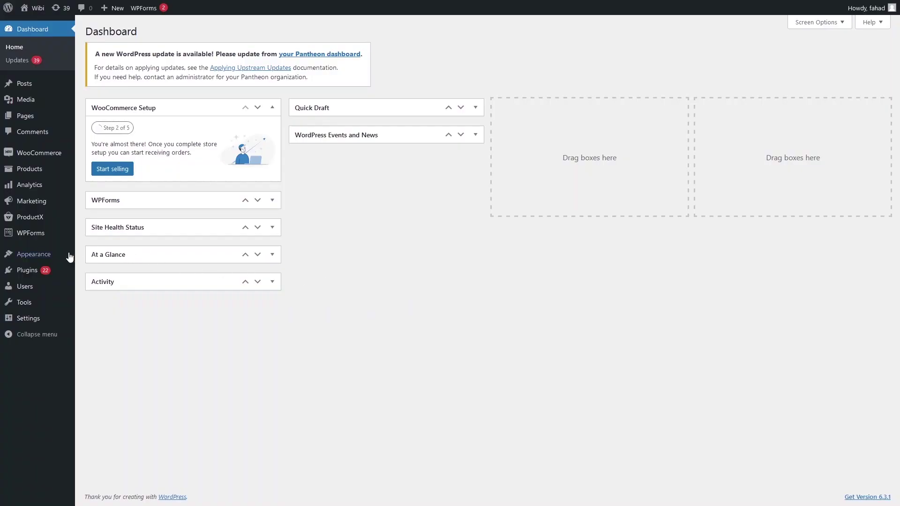
Go to Appearance → Themes to list the 19 installed themes, with Spectra One active.
mouse_move(50, 260)
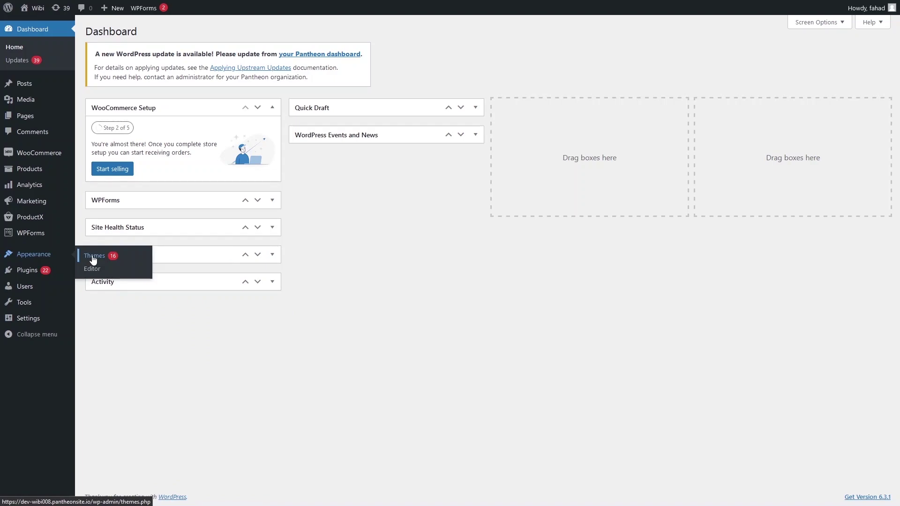
click(93, 257)
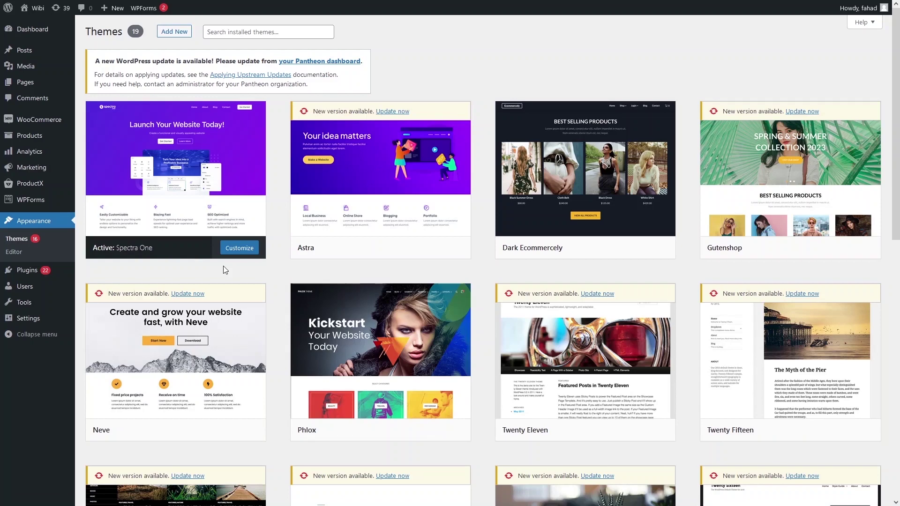
mouse_move(40, 274)
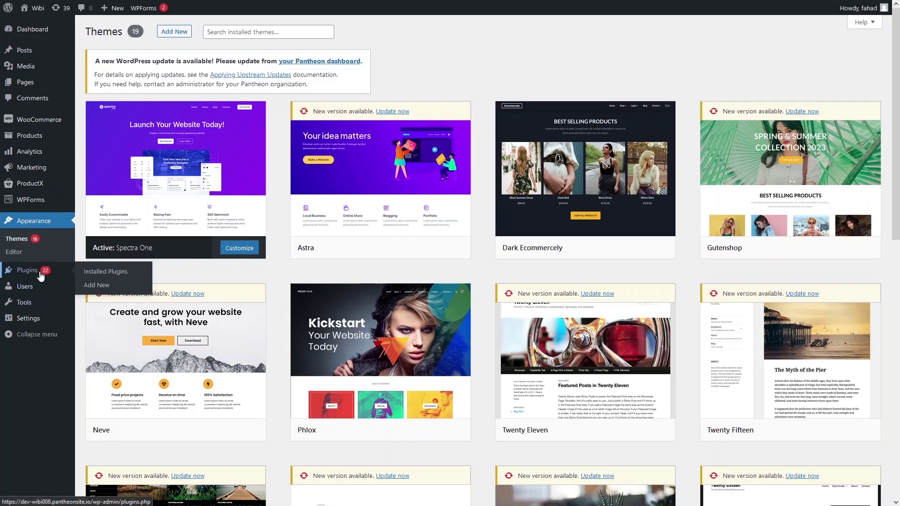
Search Add Plugins for 'productx' and see that ProductX is already active.
click(113, 293)
click(825, 107)
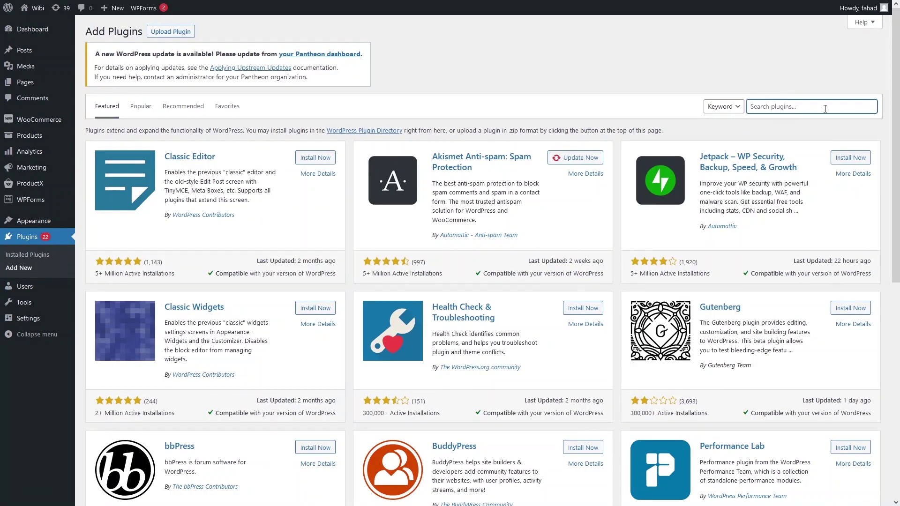
text(productx)
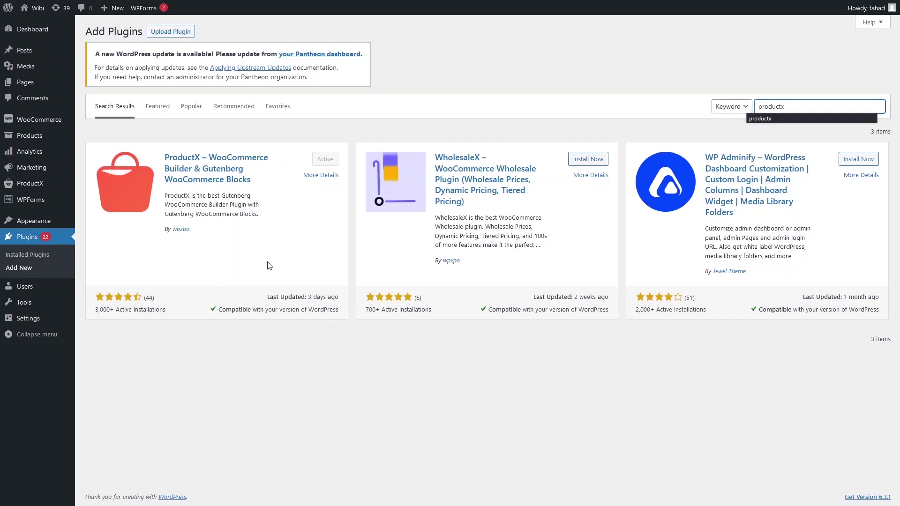
In ProductX's WooCommerce Builder, filter to Single Product and delete template #664.
click(47, 187)
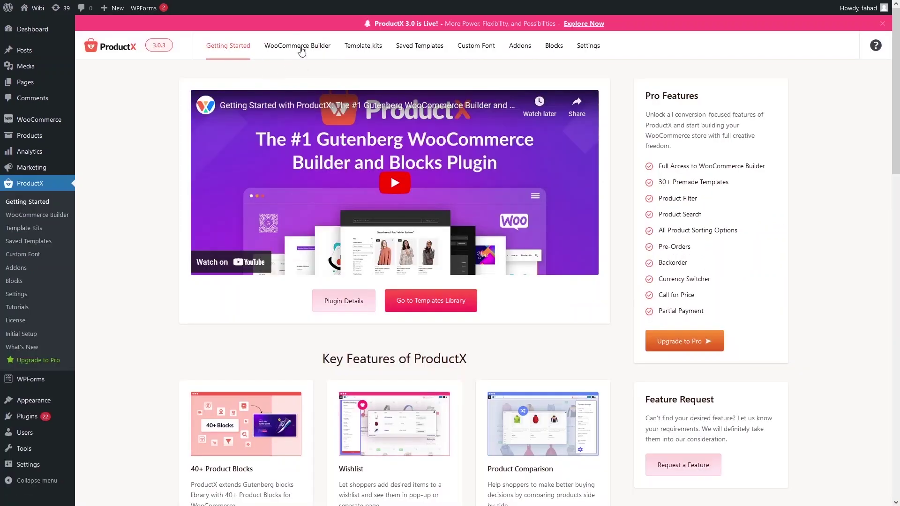
click(302, 51)
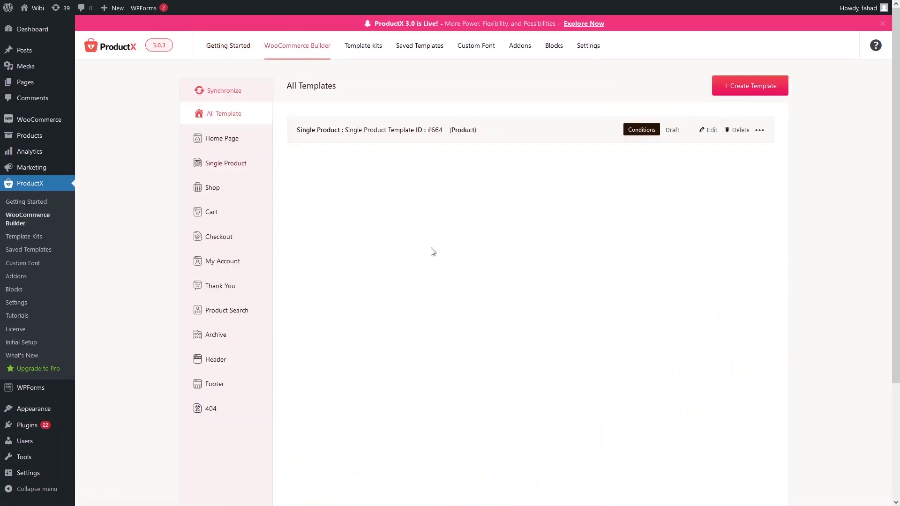
click(228, 164)
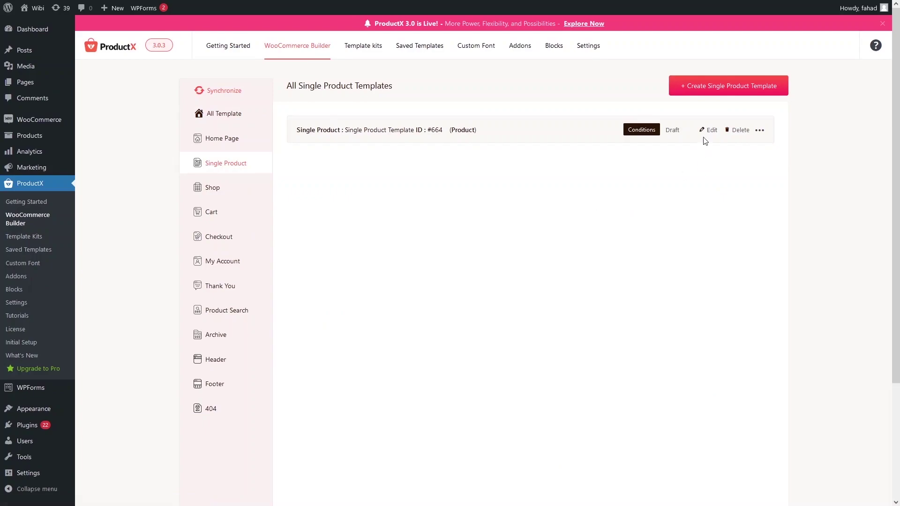
click(738, 131)
click(491, 269)
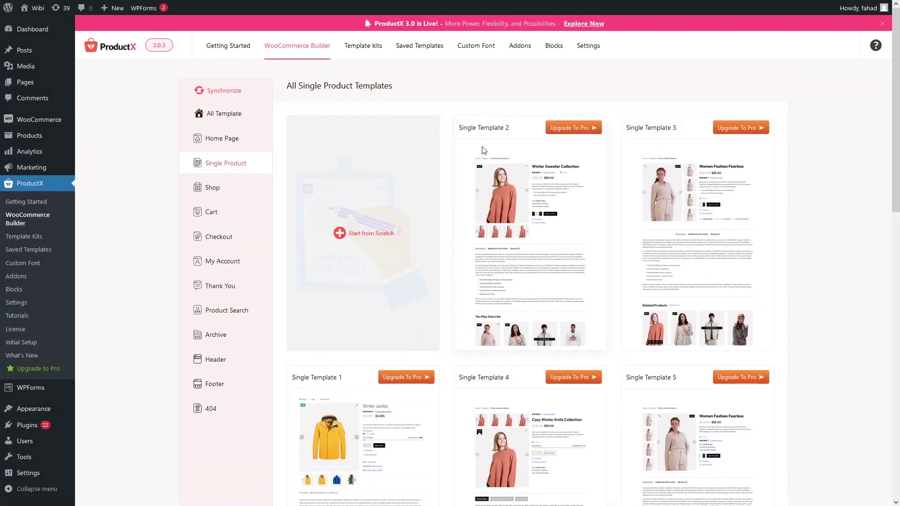
scroll(597, 203, down, 4)
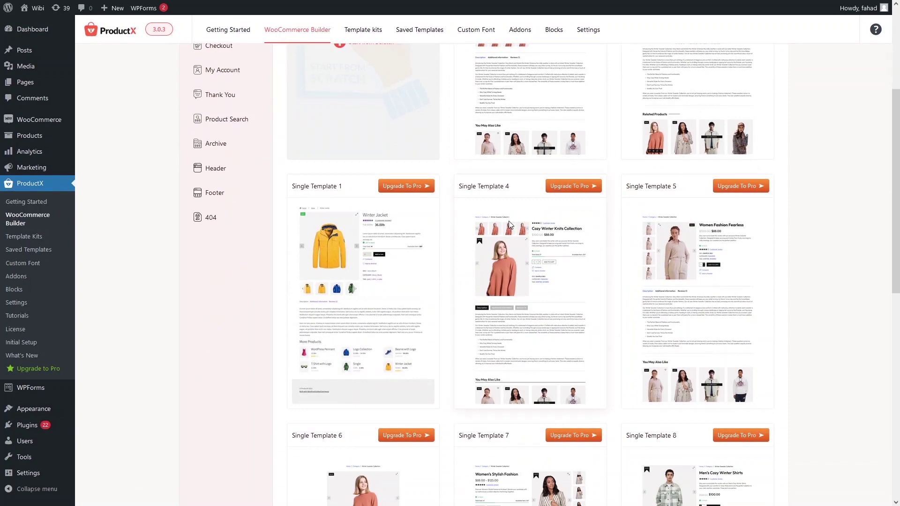
scroll(511, 225, up, 4)
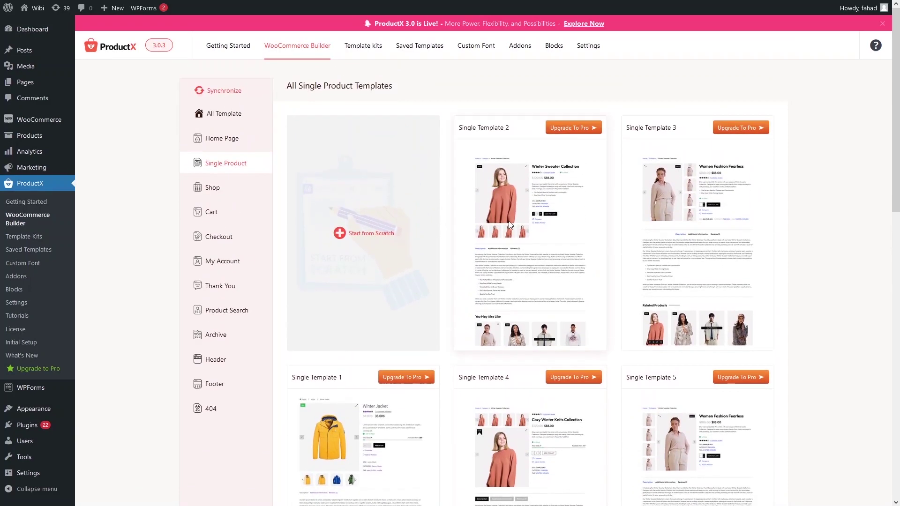
Start a blank Single Product Template and insert a 50 / 50 Columns block.
click(352, 232)
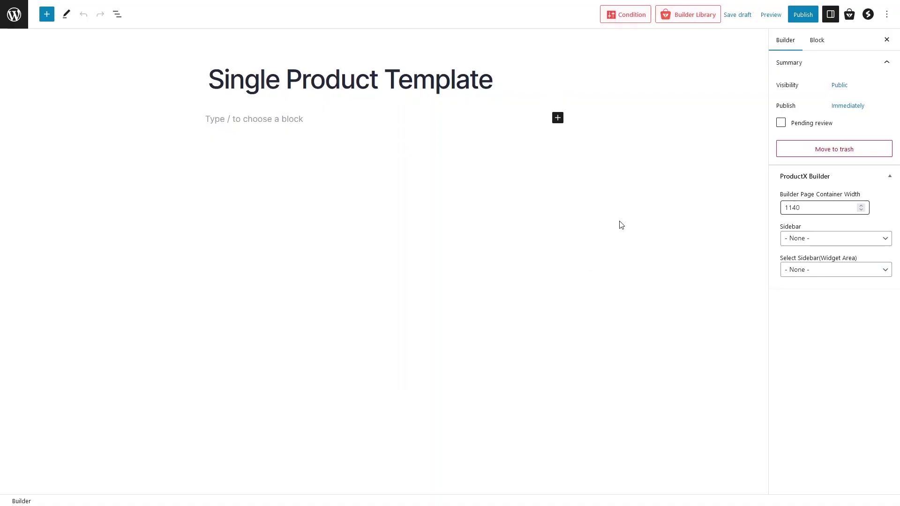
click(557, 118)
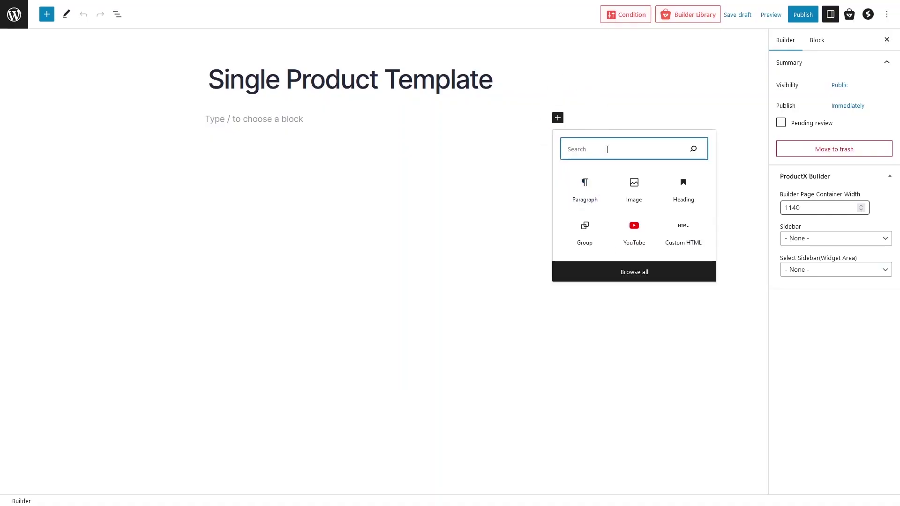
text(cou)
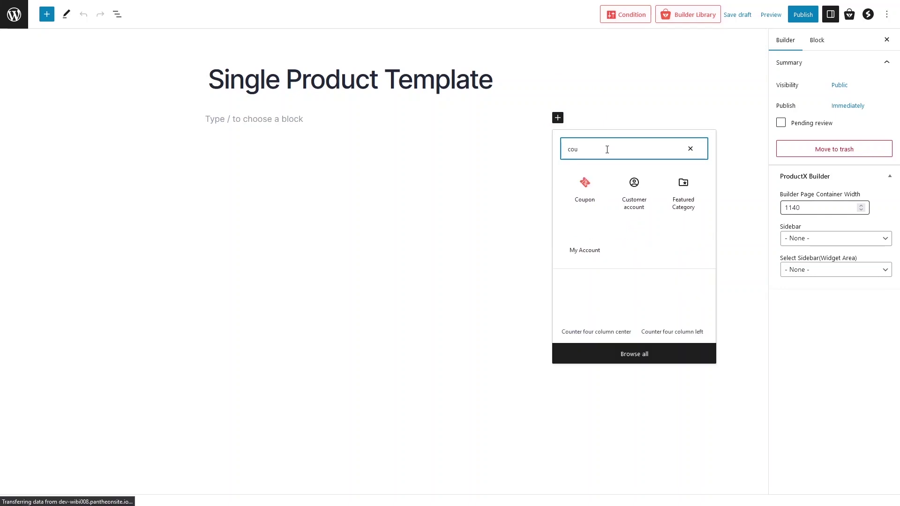
text(l)
key(BackSpace)
key(BackSpace)
text(l)
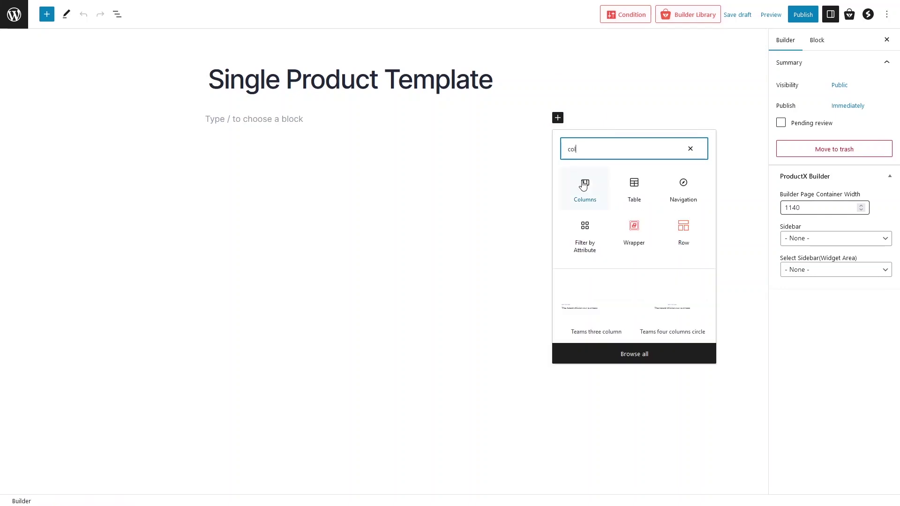
click(584, 187)
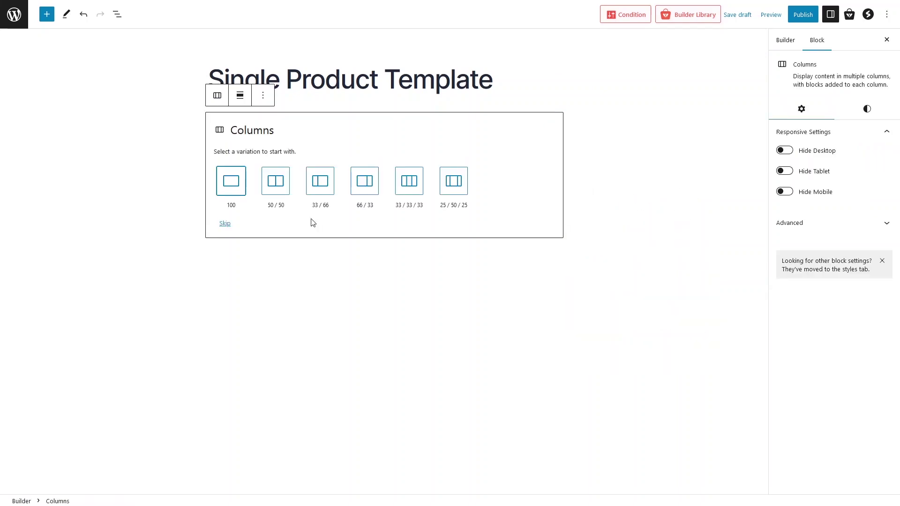
click(284, 191)
click(270, 151)
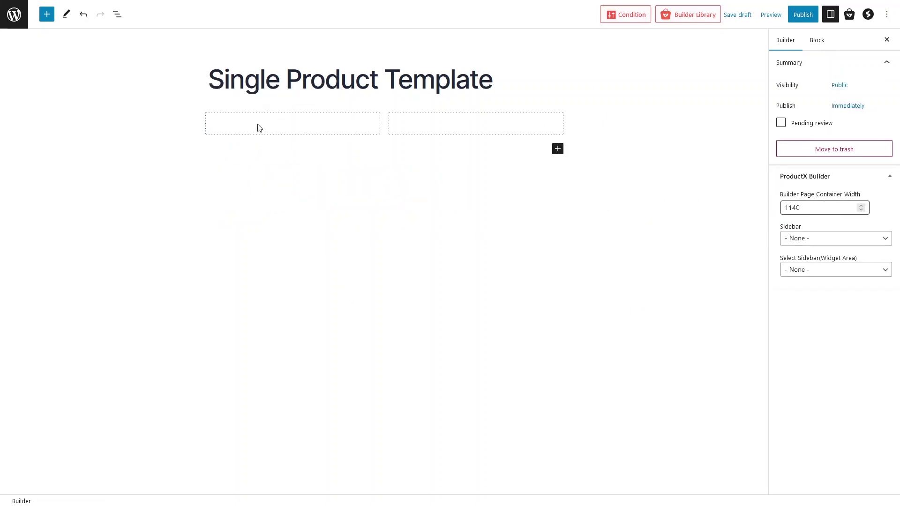
Drag a Product Image block from the block library into the left column.
click(46, 15)
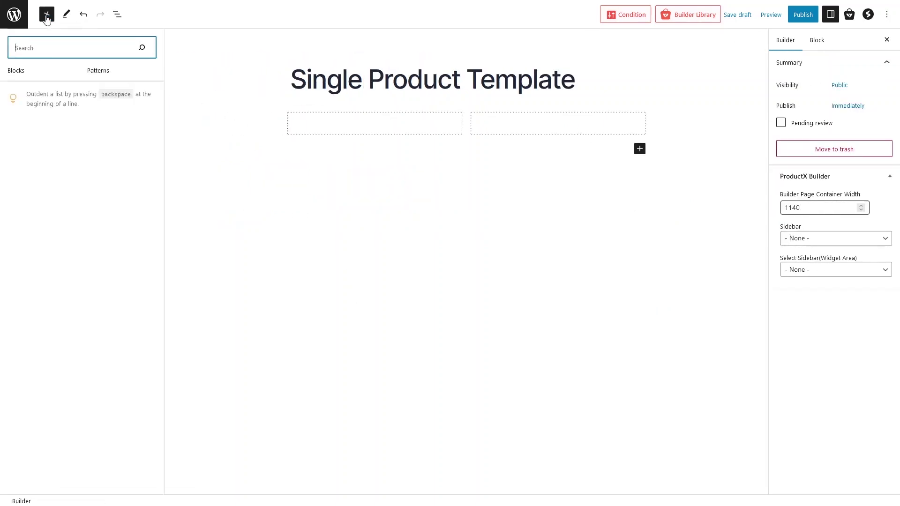
text(pr)
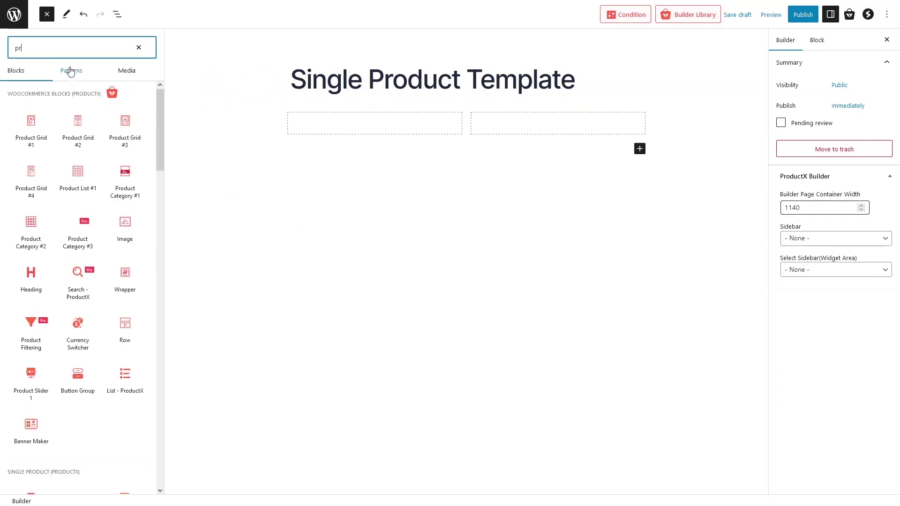
text(oduct image)
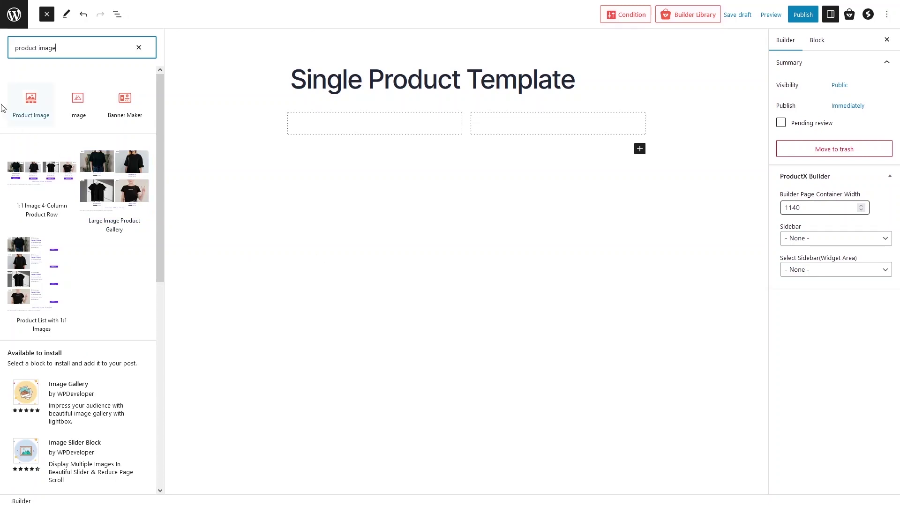
mouse_move(21, 102)
drag(21, 102, 343, 135)
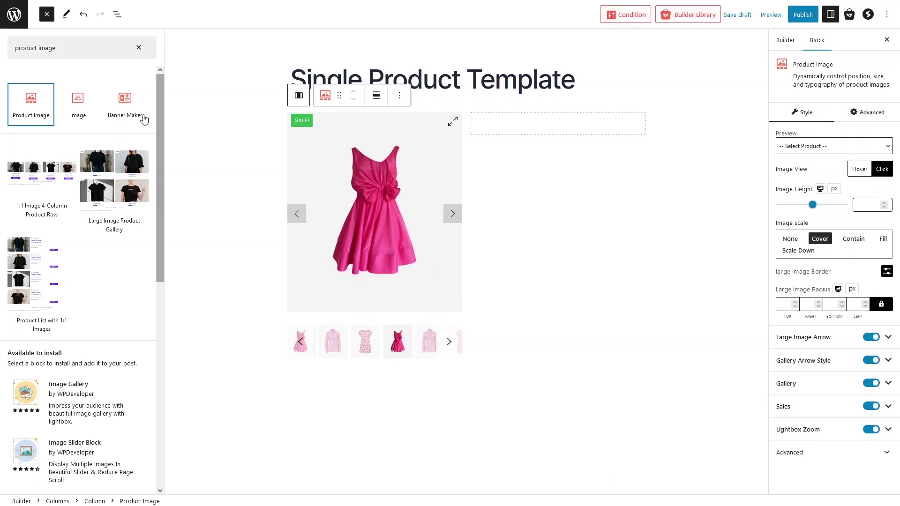
click(138, 47)
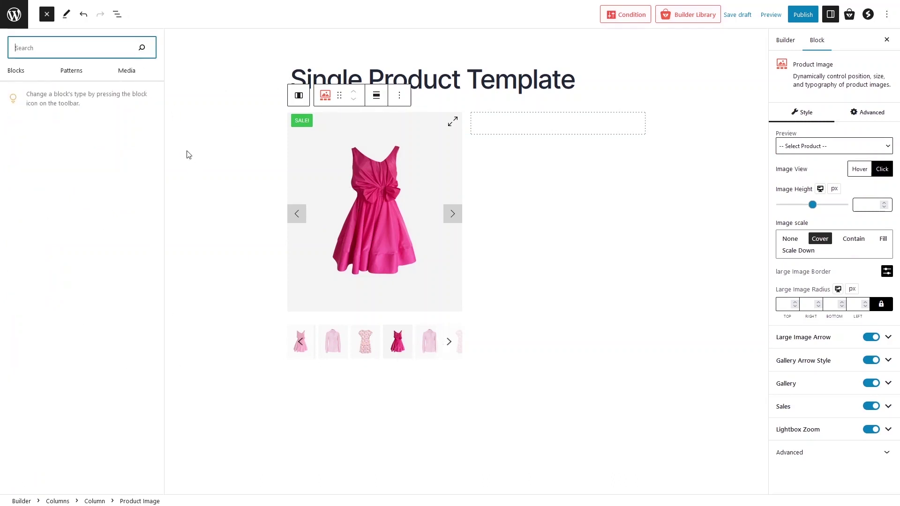
click(182, 96)
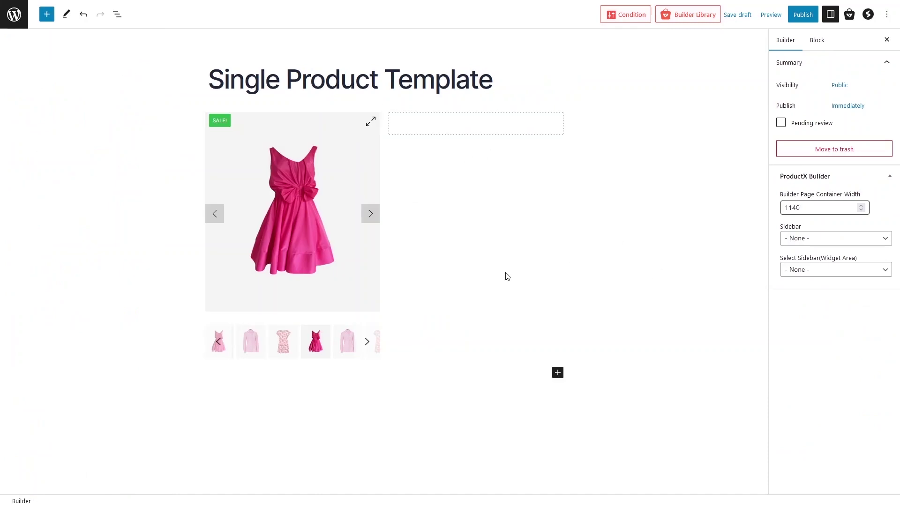
Preview the Product Image block with Sample T-Shirt, adjust its height, and keep the SALE! badge on.
click(246, 144)
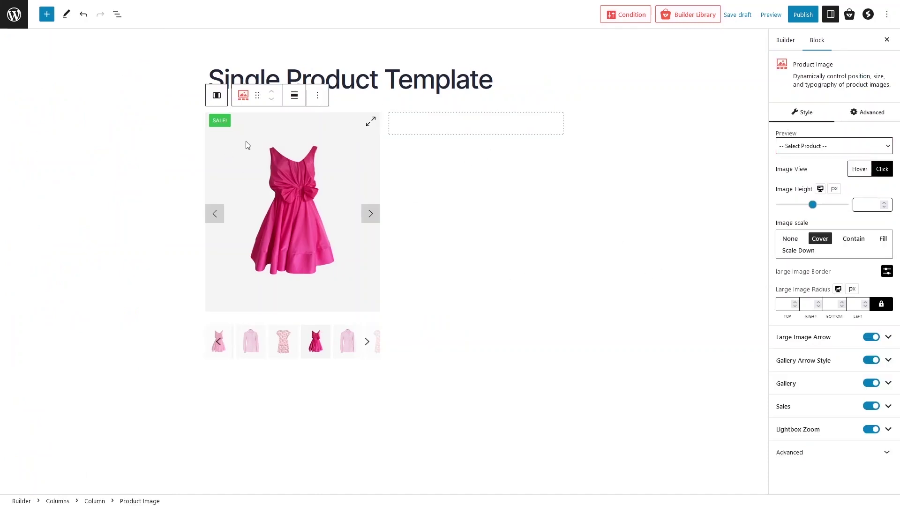
click(831, 149)
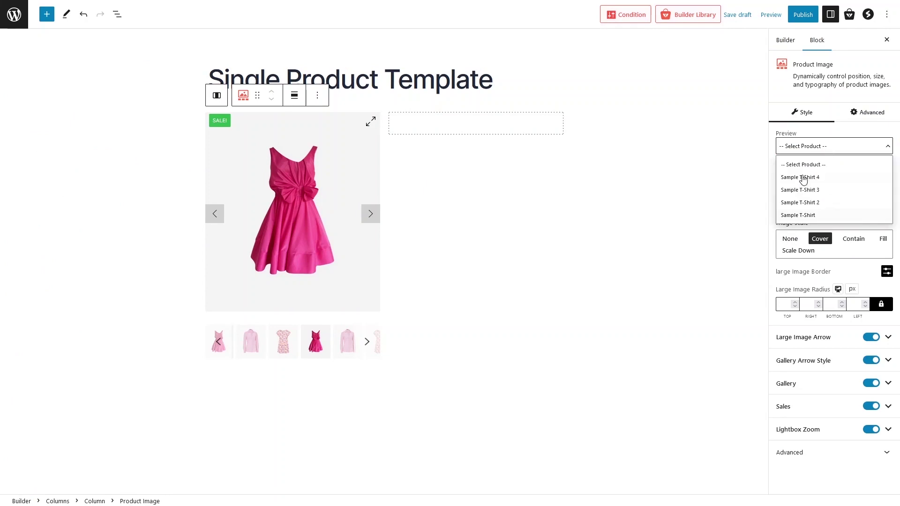
click(803, 215)
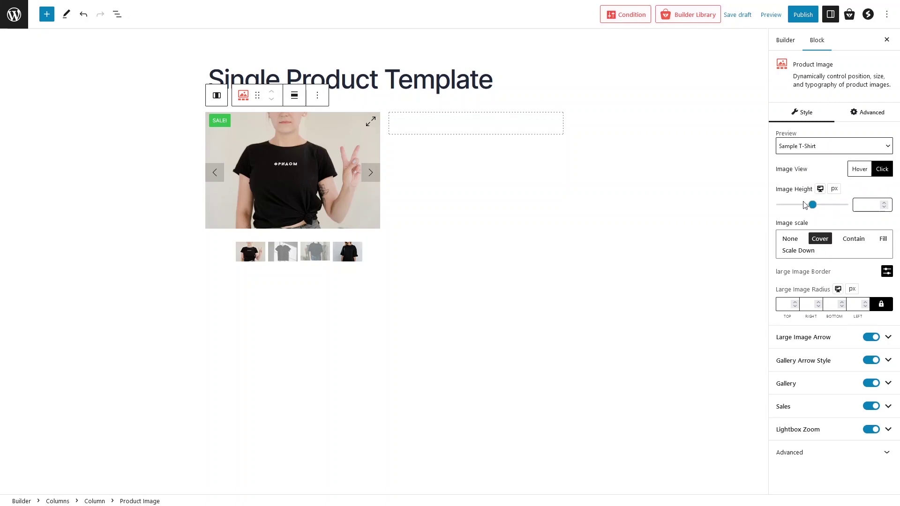
drag(814, 211, 780, 212)
double_click(865, 206)
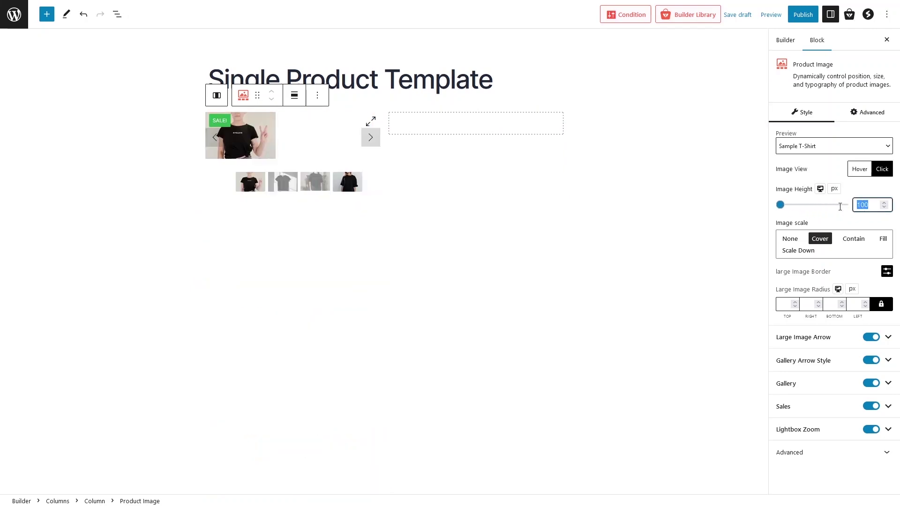
key(BackSpace)
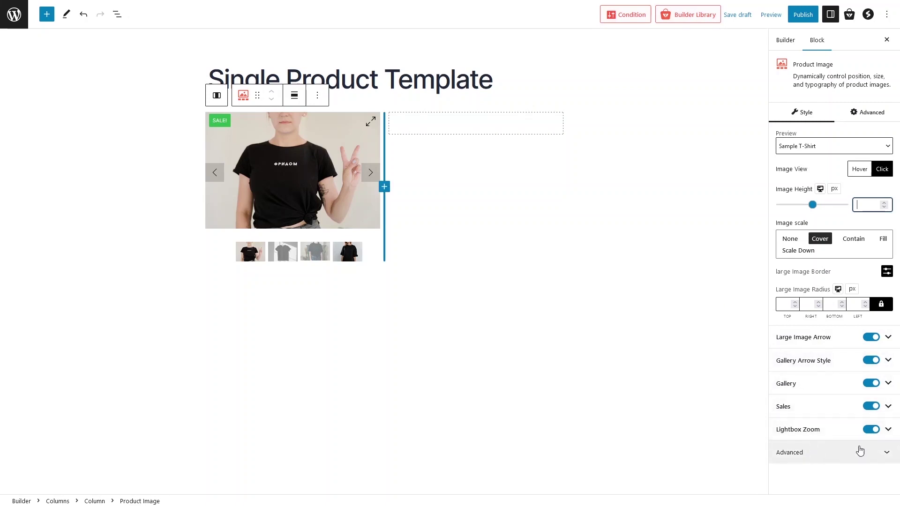
click(871, 406)
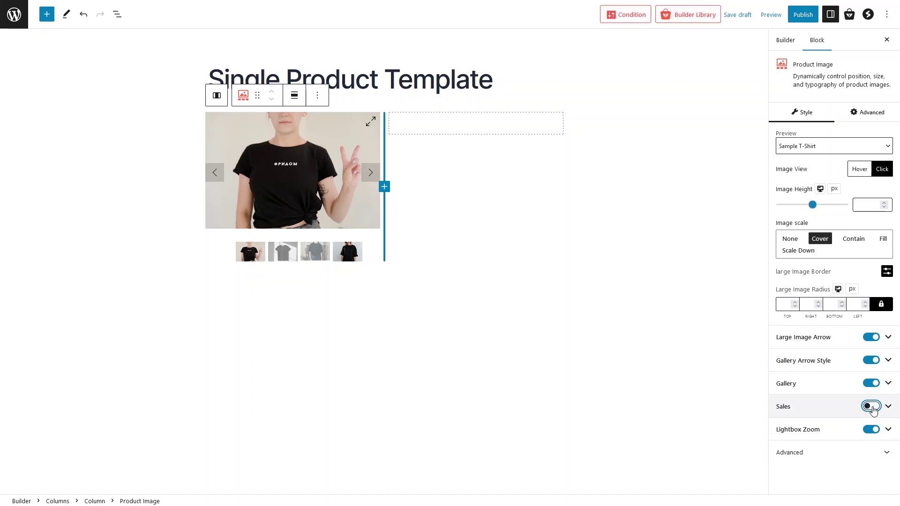
click(873, 409)
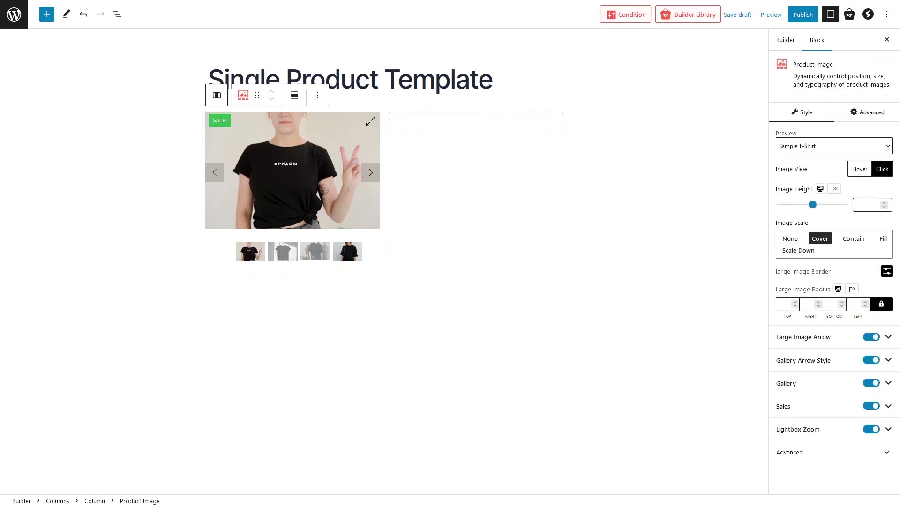
Drag a Product Title block into the right column and make it an H3.
click(47, 16)
text(p)
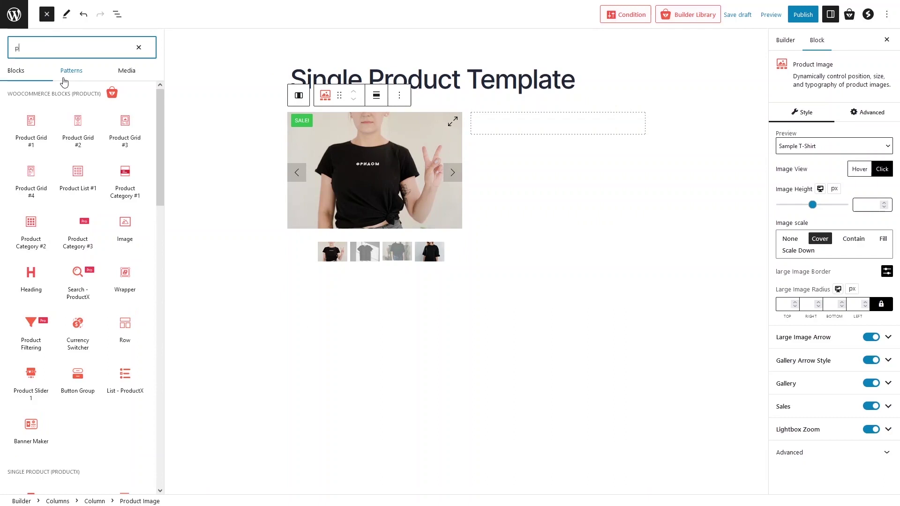
text(roduct titl)
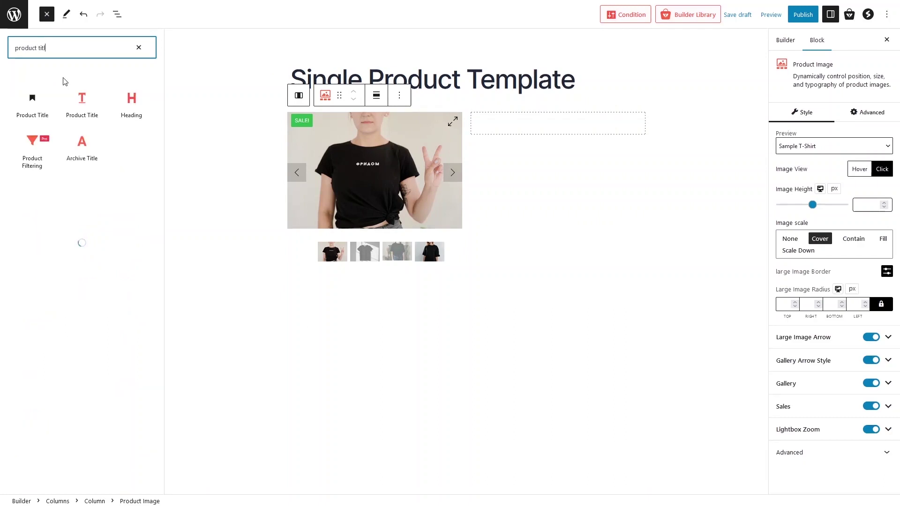
drag(82, 97, 569, 124)
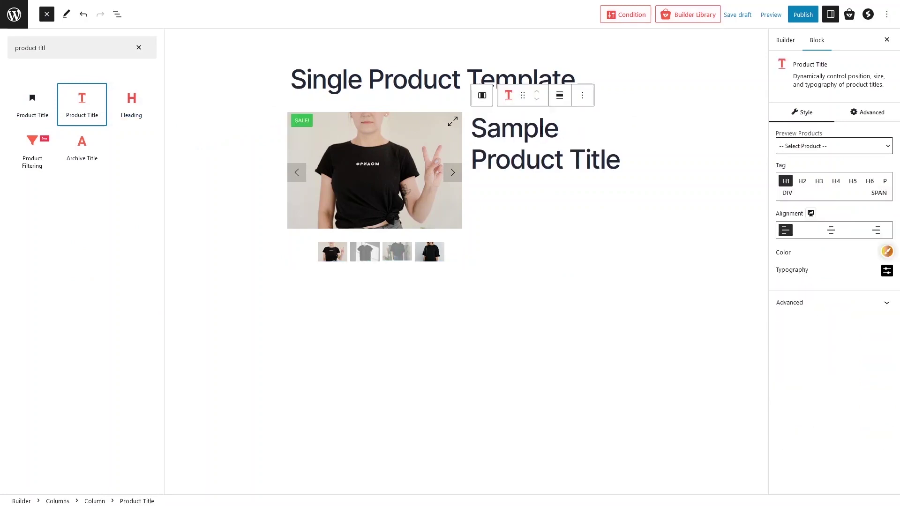
click(821, 183)
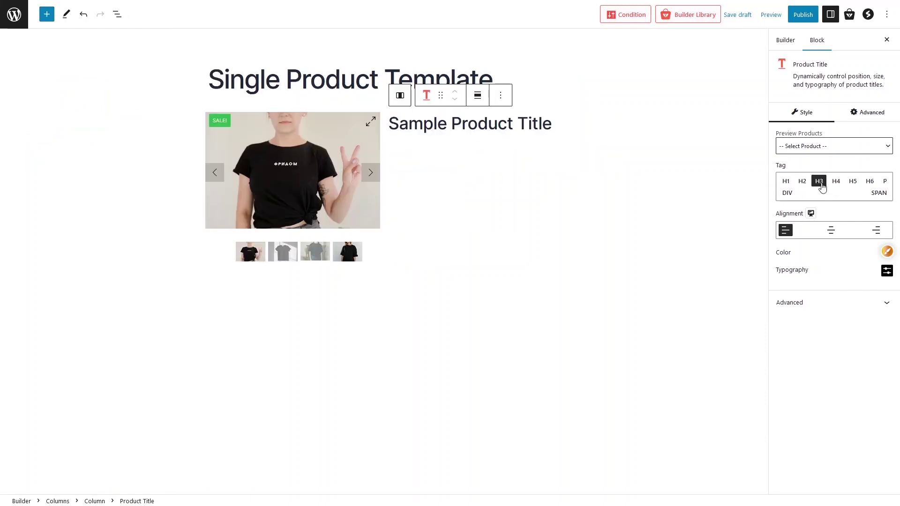
Preview the title with Sample T-Shirt and set its alignment to left.
click(834, 237)
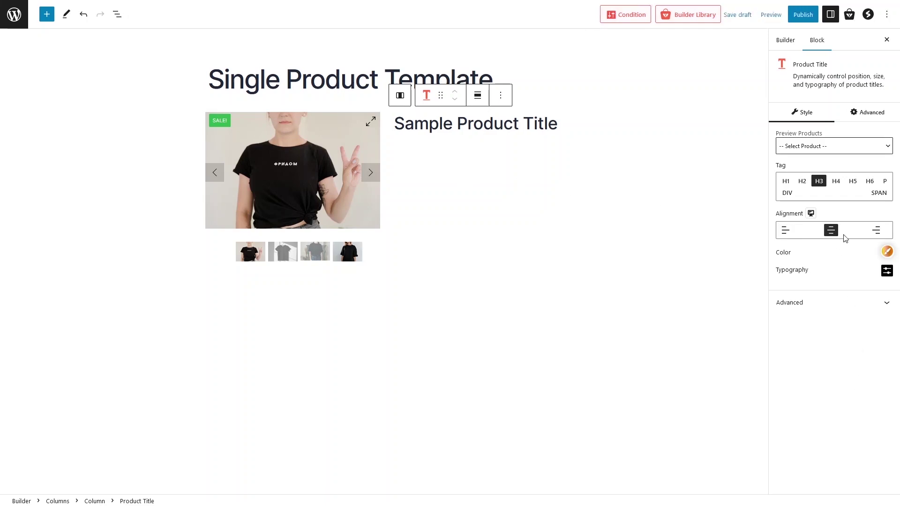
click(878, 233)
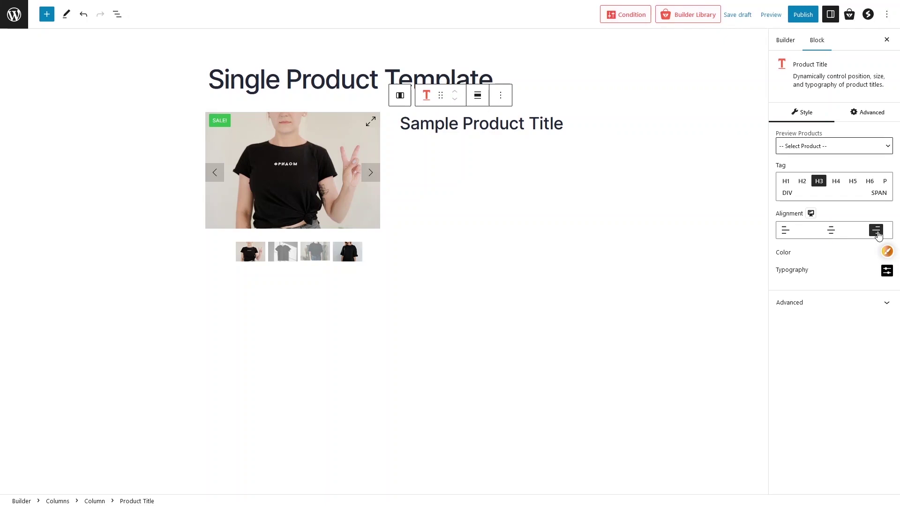
click(837, 235)
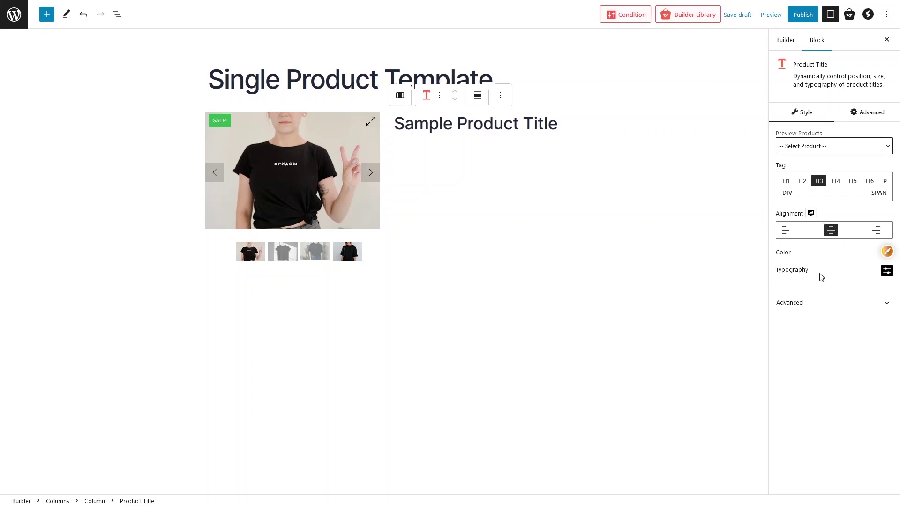
click(847, 147)
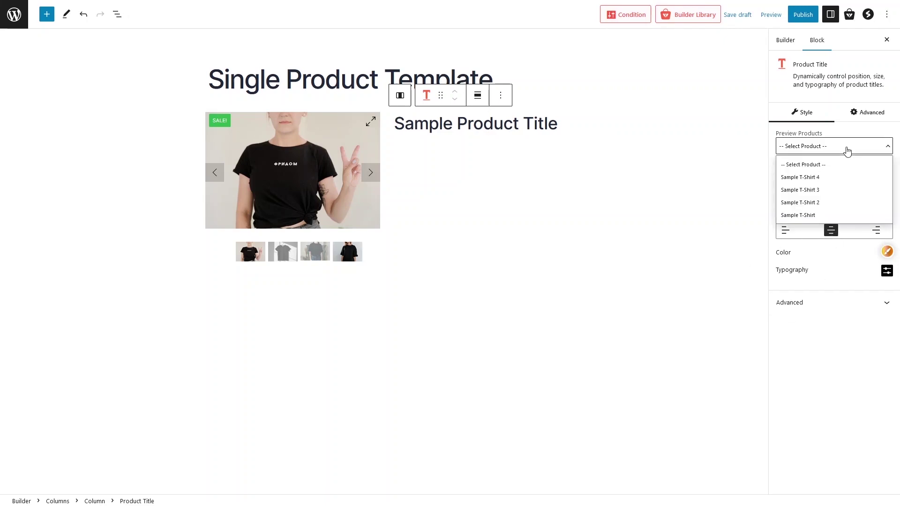
click(806, 216)
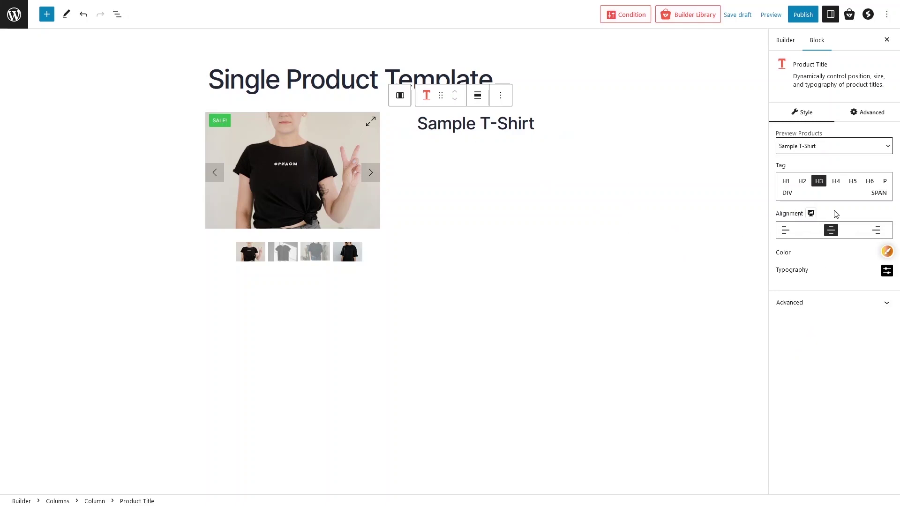
click(789, 230)
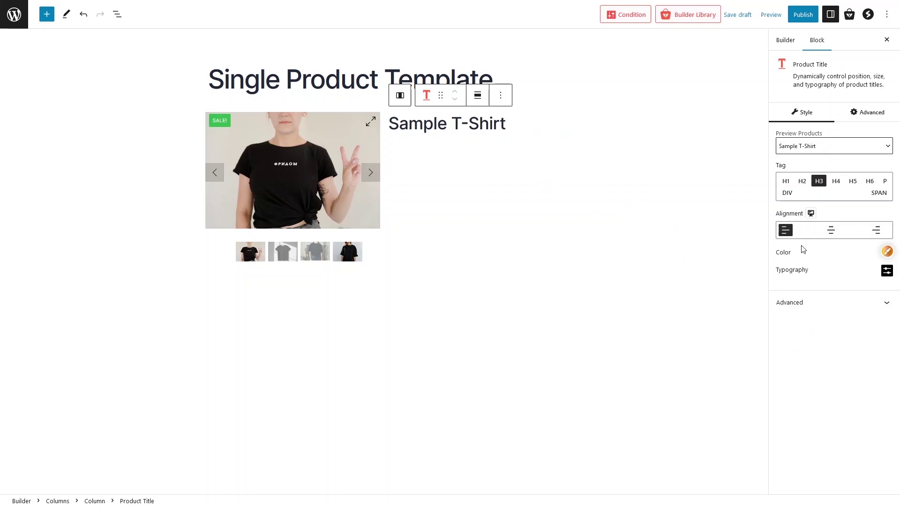
Check the title's colour and typography settings, undoing the last change.
click(887, 256)
click(833, 409)
click(887, 272)
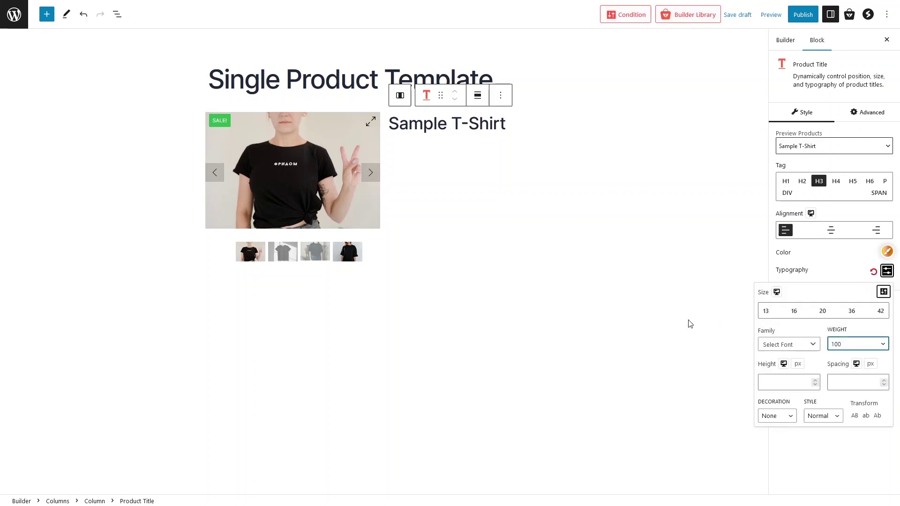
key(ctrl+z)
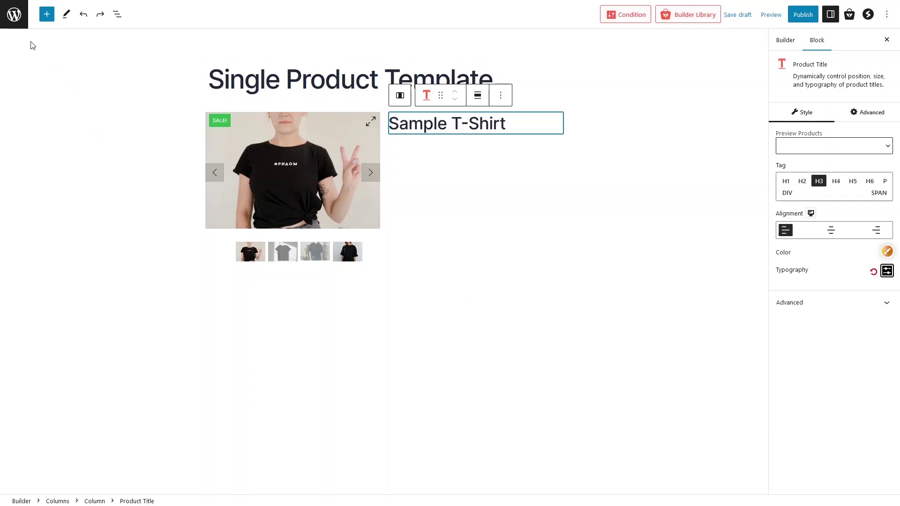
click(47, 14)
Drag a Product Short Description block beneath the Sample T-Shirt title.
text(short)
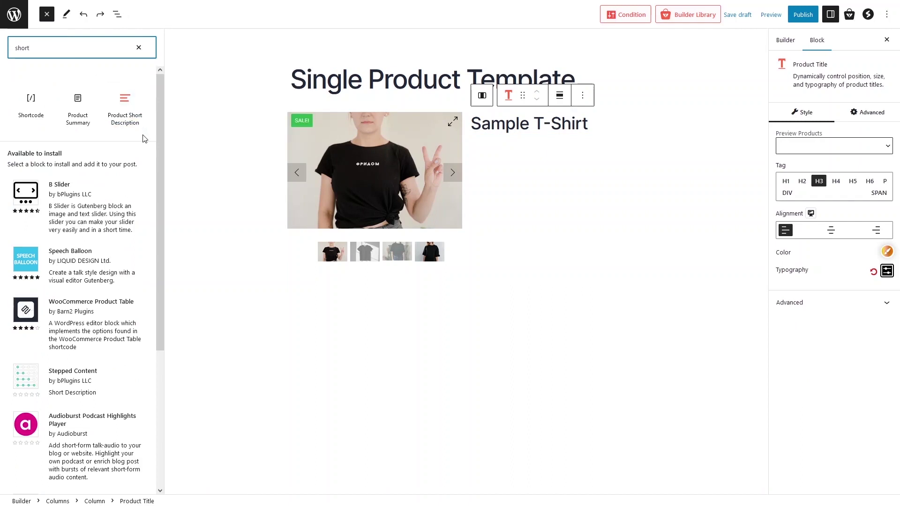
mouse_move(131, 117)
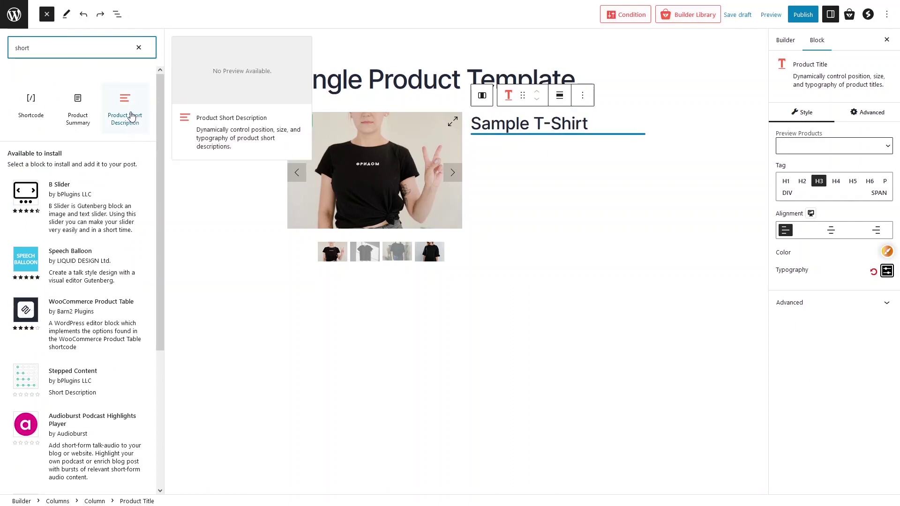
drag(132, 117, 535, 140)
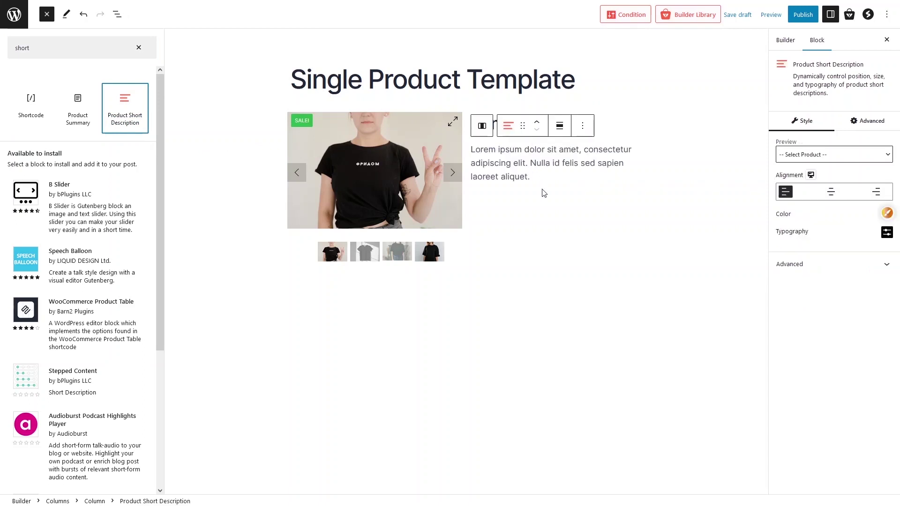
click(139, 47)
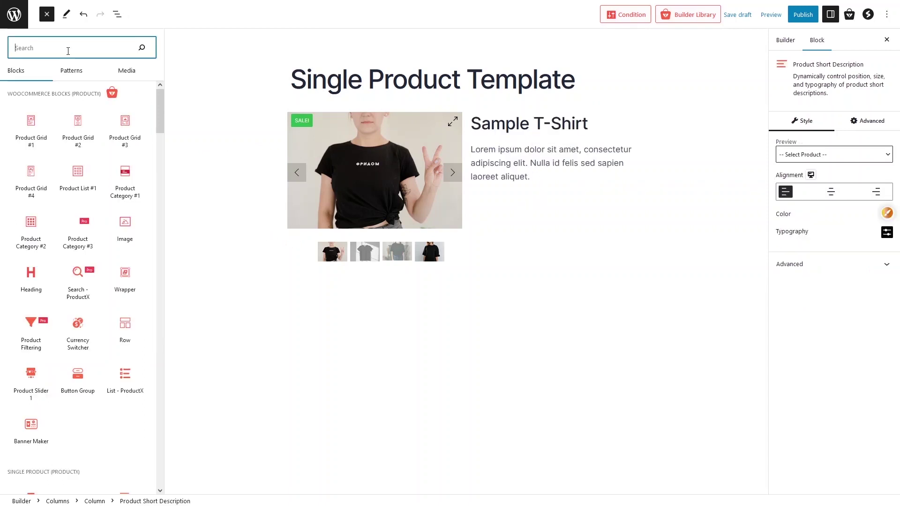
text(price)
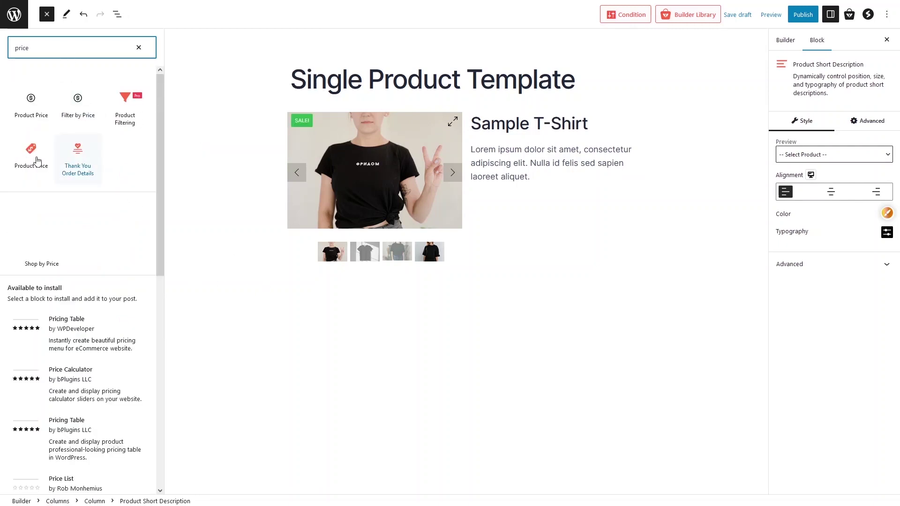
Place a Product Price block below the short description.
mouse_move(32, 154)
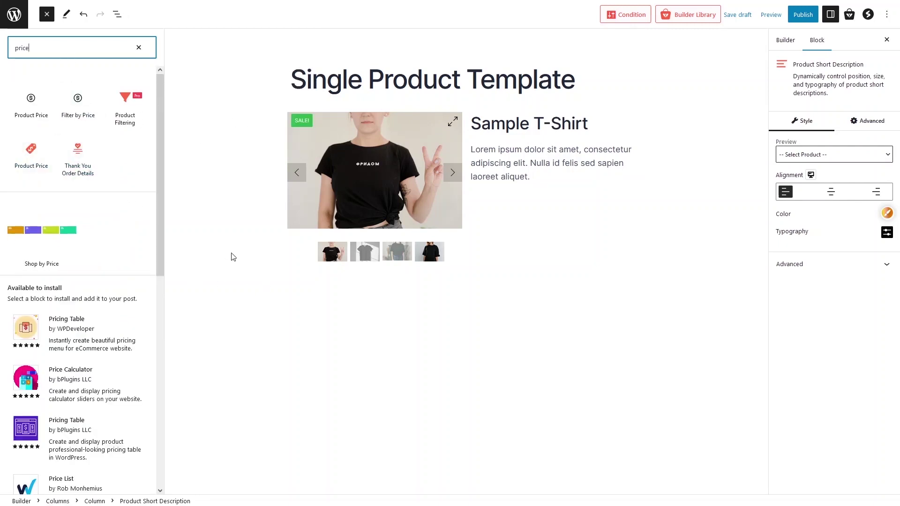
click(22, 166)
drag(22, 167, 490, 184)
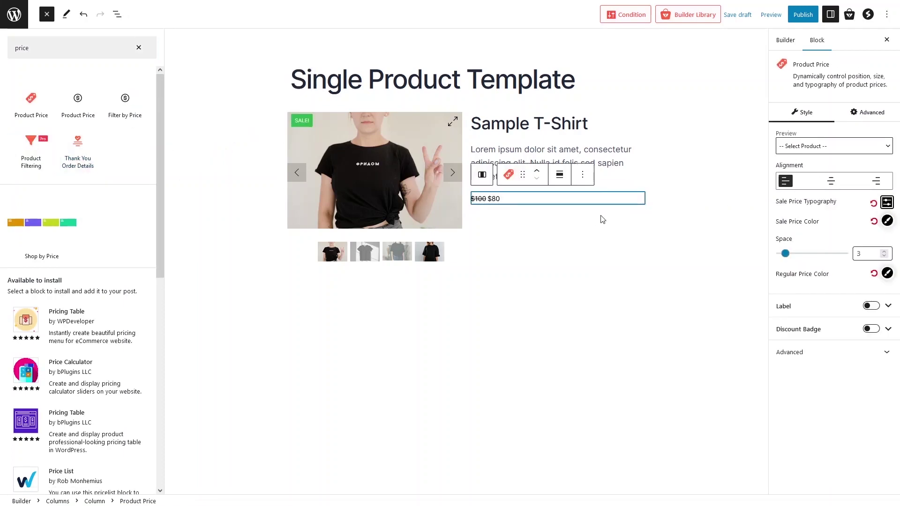
click(496, 200)
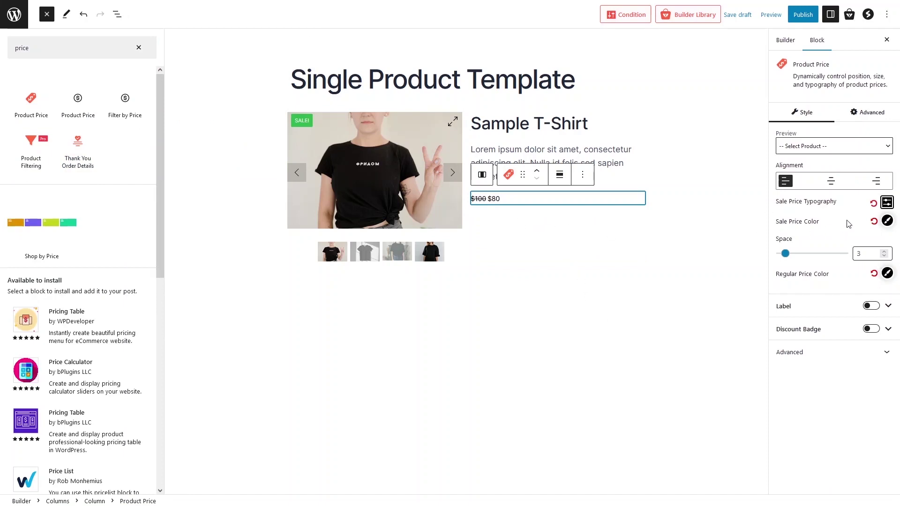
Set the sale price typography size to 20 and widen the price spacing to 7.
click(887, 202)
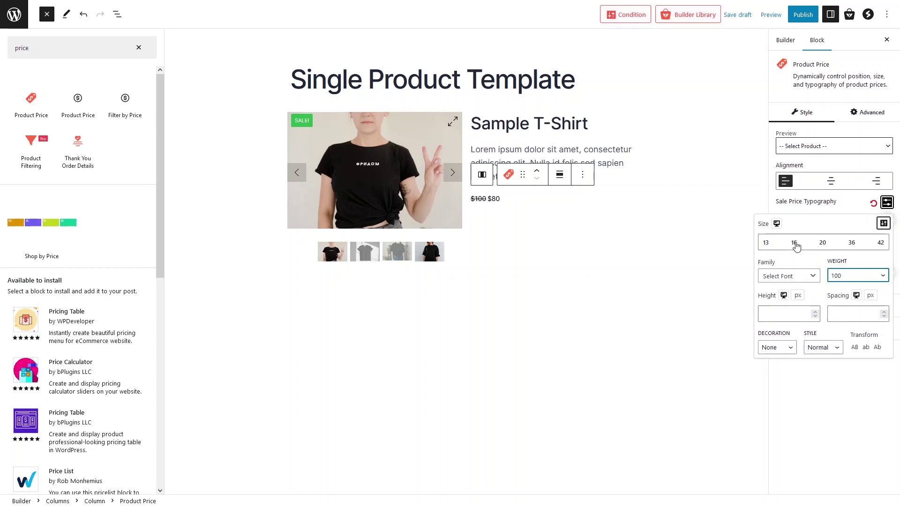
click(794, 242)
click(823, 243)
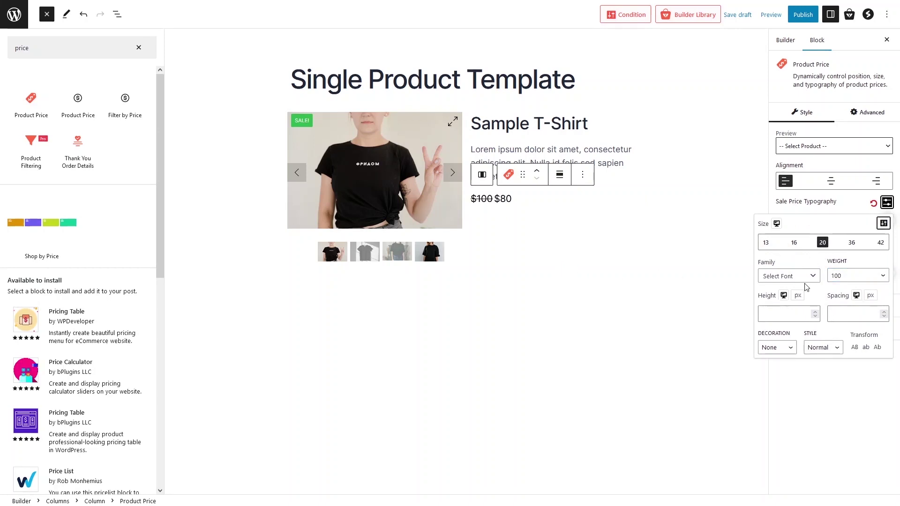
click(734, 299)
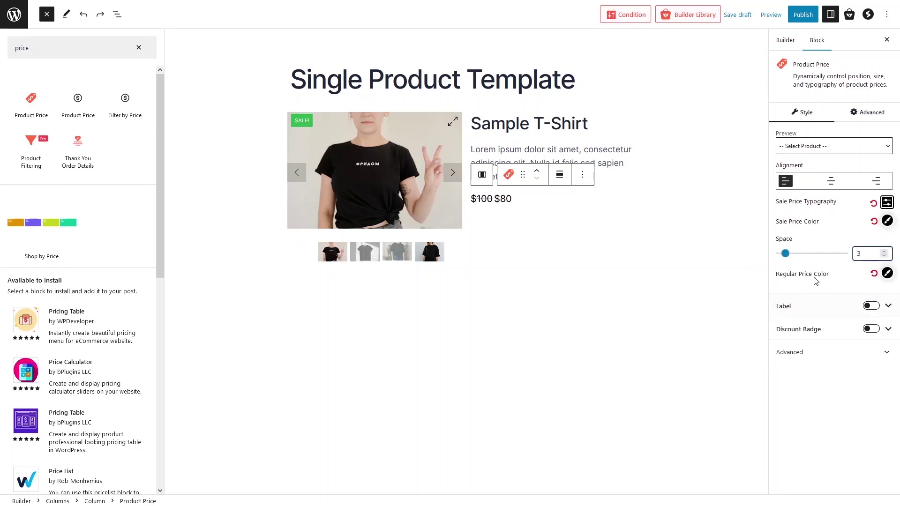
drag(789, 259, 791, 258)
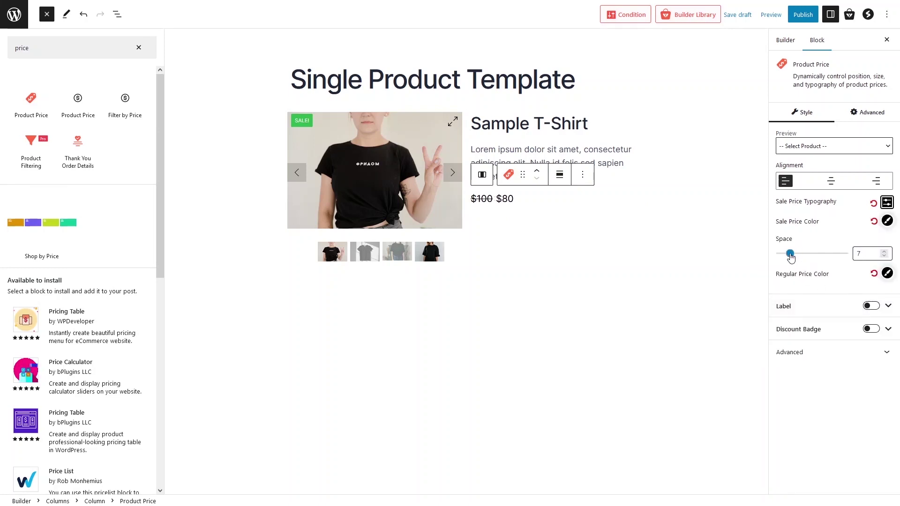
Preview the price with Sample T-Shirt and make the regular $20 price red.
click(828, 151)
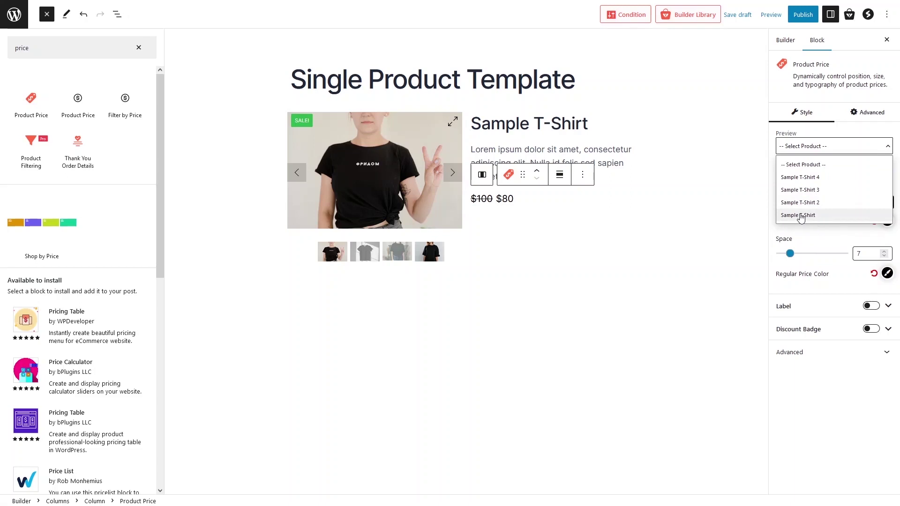
click(801, 216)
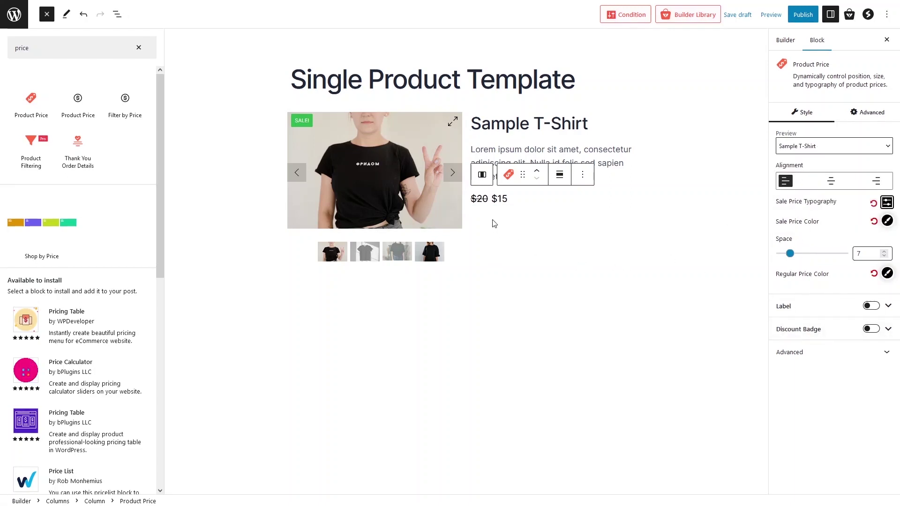
click(887, 273)
drag(814, 89, 884, 66)
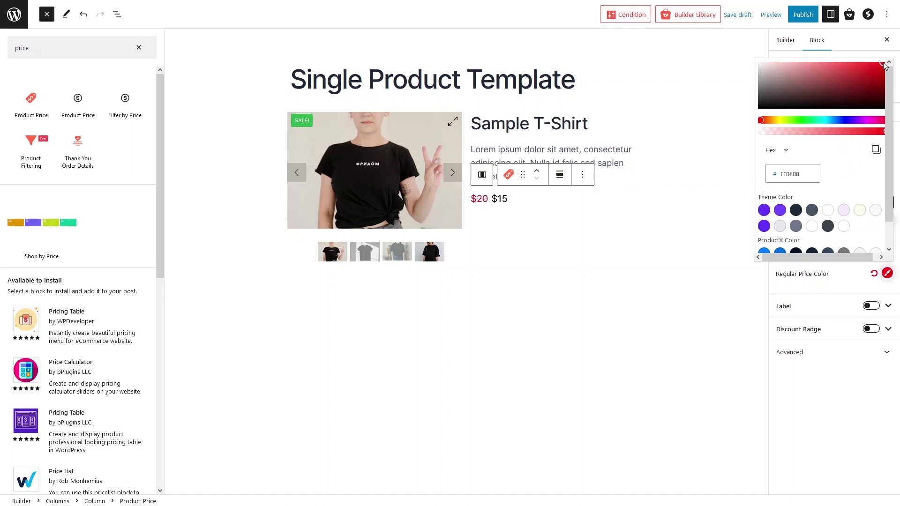
click(681, 274)
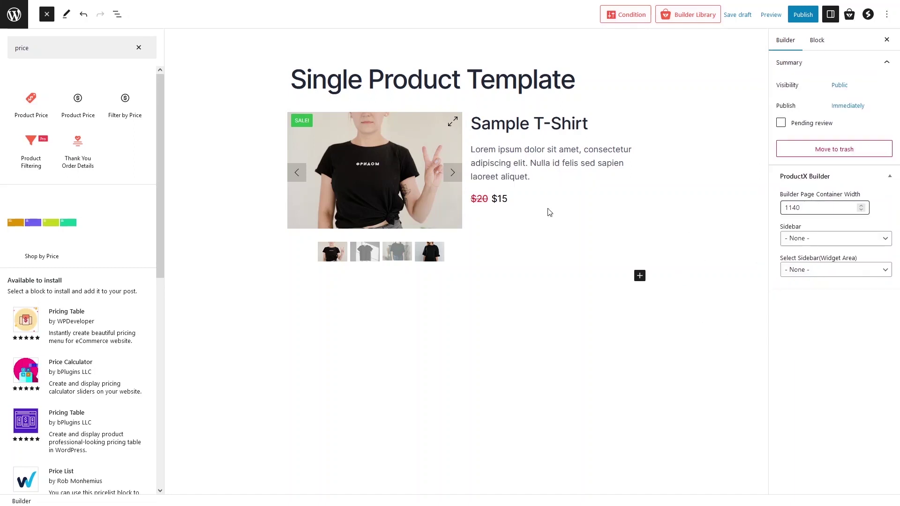
Turn on the Price: label and the 25% OFF discount badge.
click(510, 202)
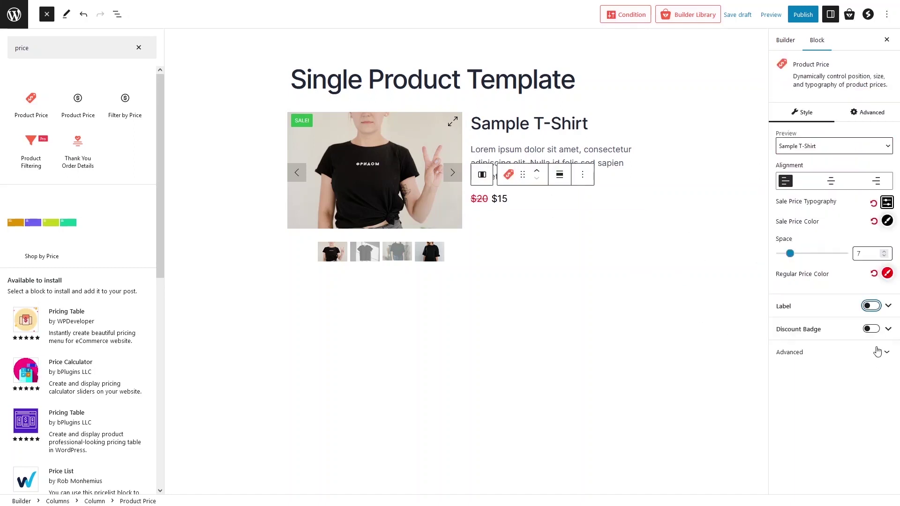
click(871, 307)
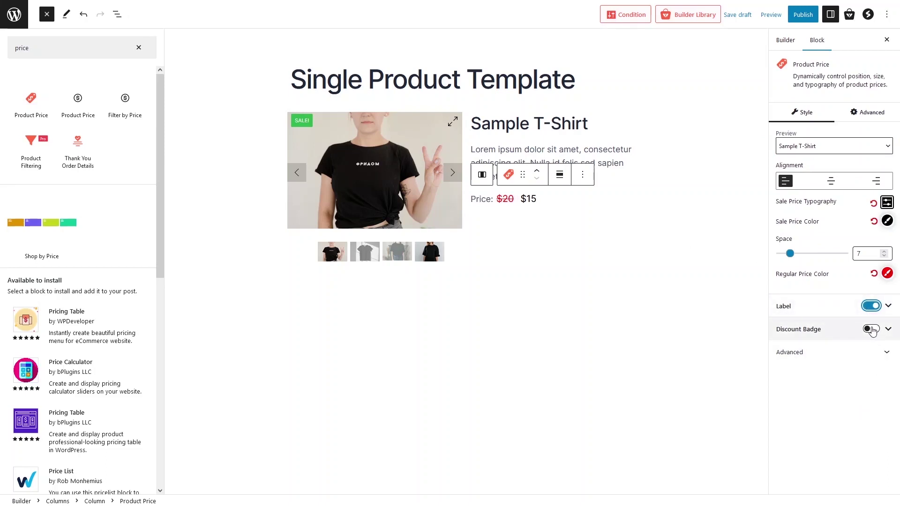
click(871, 329)
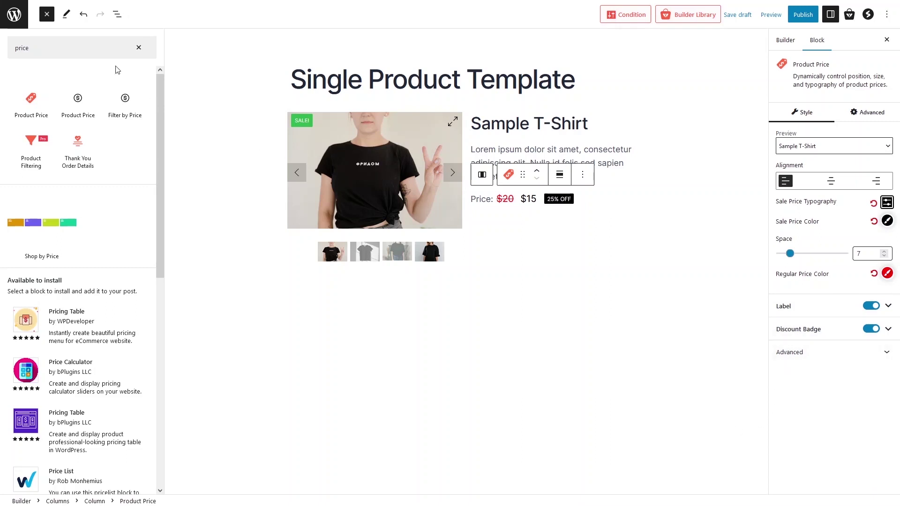
click(62, 50)
Place a Product Add To Cart block with a quantity field below the product price.
key(BackSpace)
key(BackSpace)
key(BackSpace)
key(BackSpace)
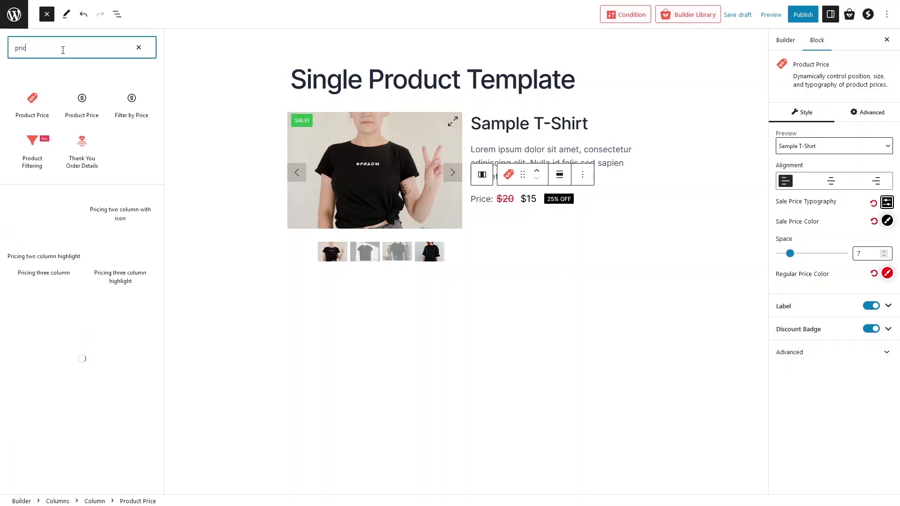
text(add to cart)
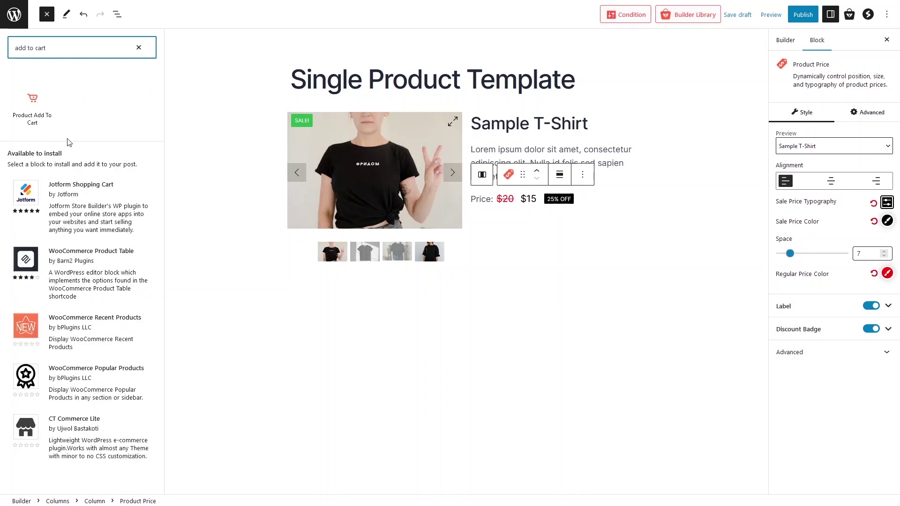
click(33, 117)
drag(548, 192, 502, 231)
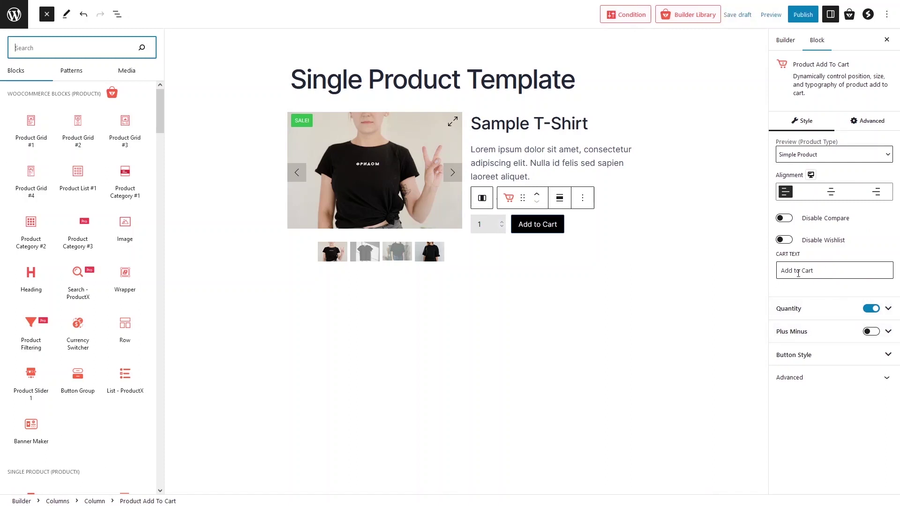
Try 'Buy NOW' button text and plus/minus quantity buttons, then revert both.
drag(827, 274, 780, 274)
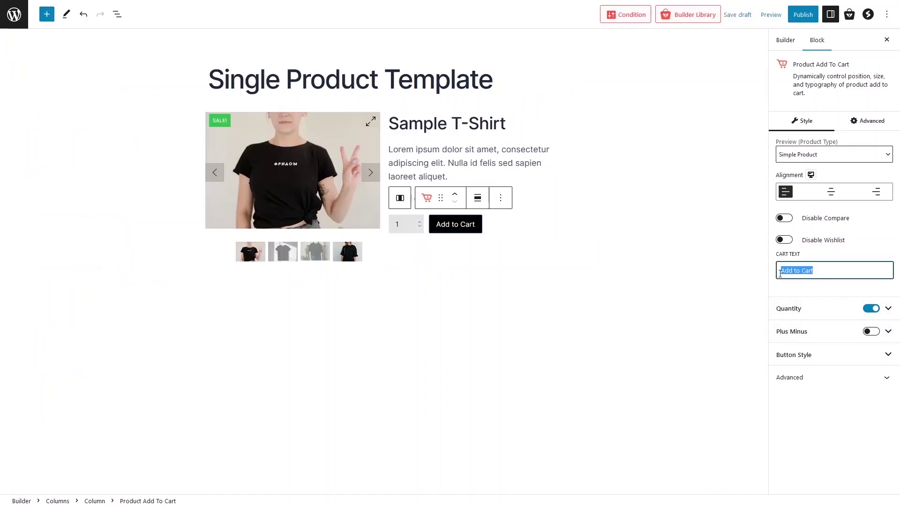
key(BackSpace)
text(Buy NOW)
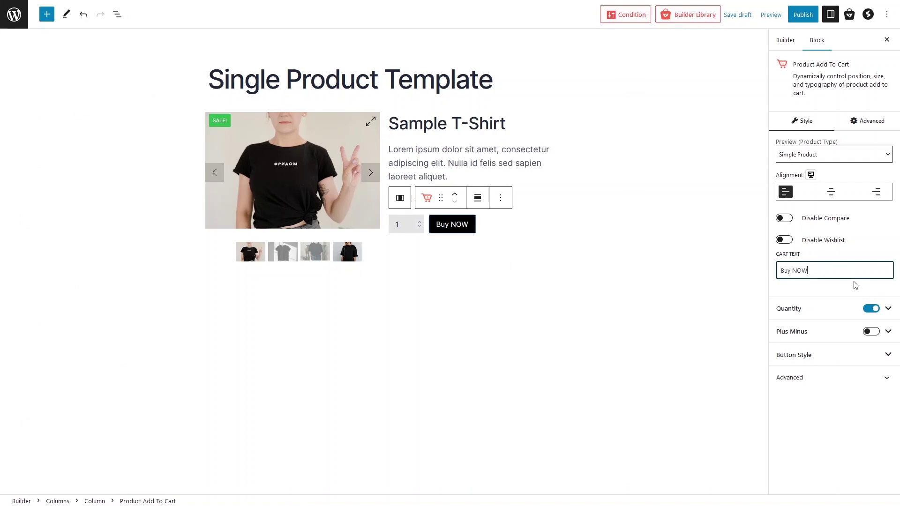
key(ctrl+z)
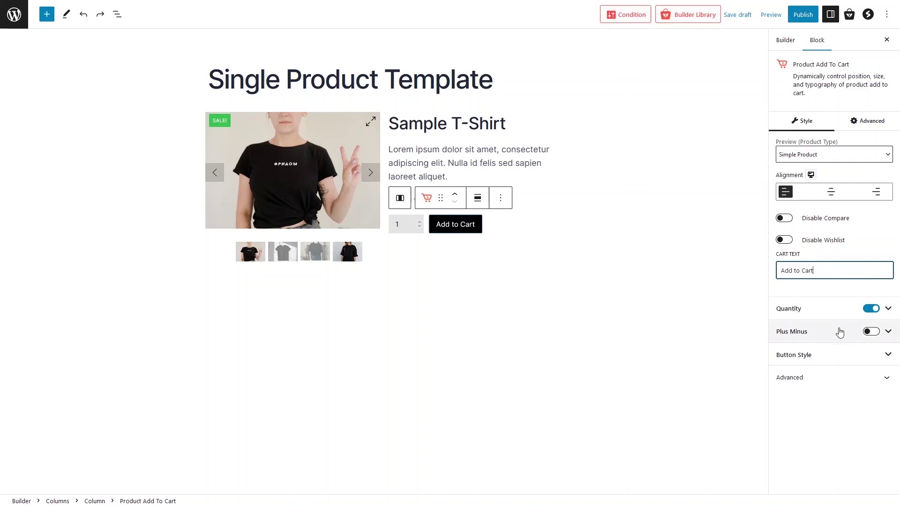
click(871, 332)
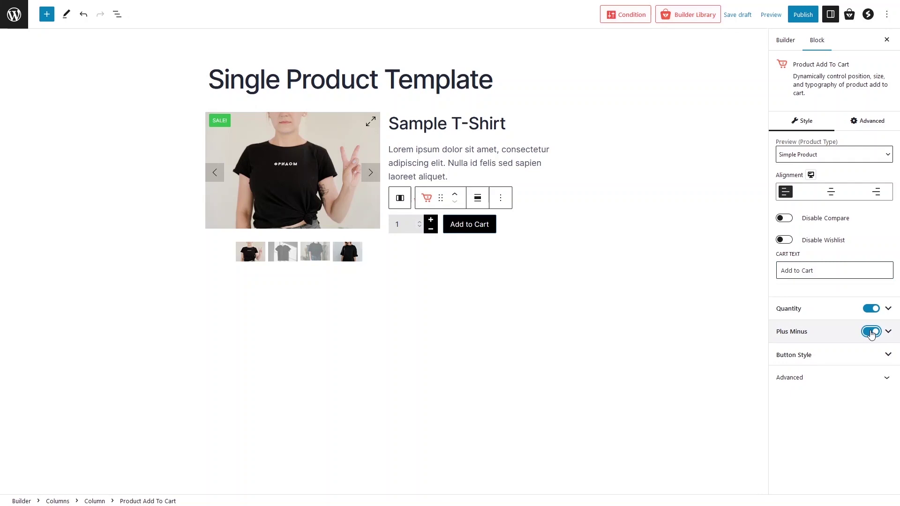
click(871, 333)
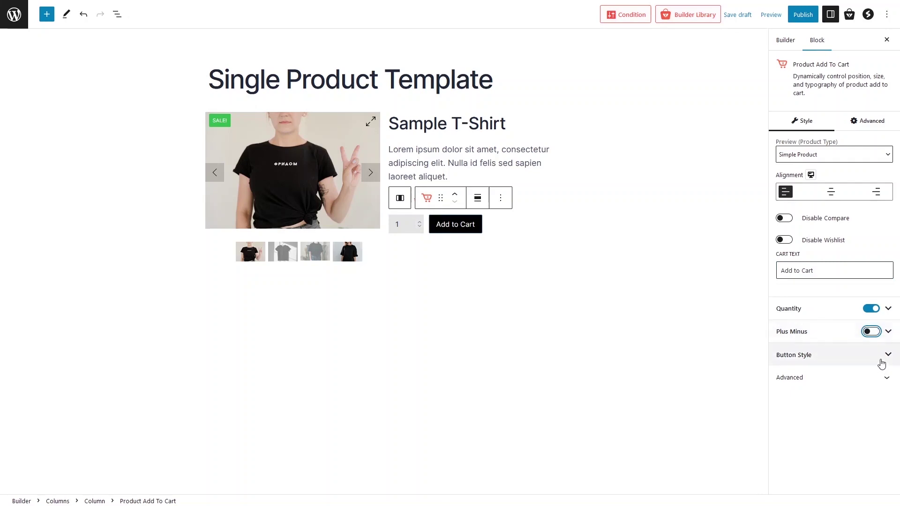
Give the Add to Cart button a solid purple 7345F7 background from the theme swatches.
click(874, 364)
scroll(844, 328, down, 3)
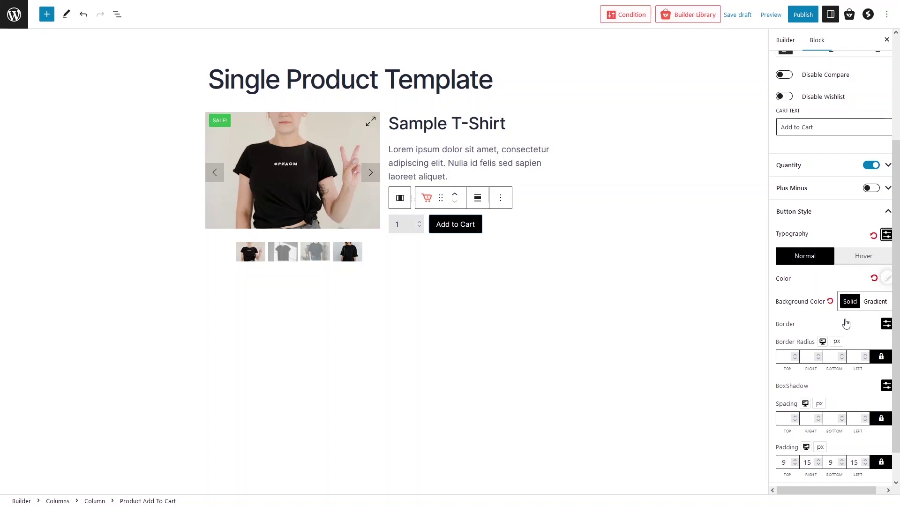
click(847, 306)
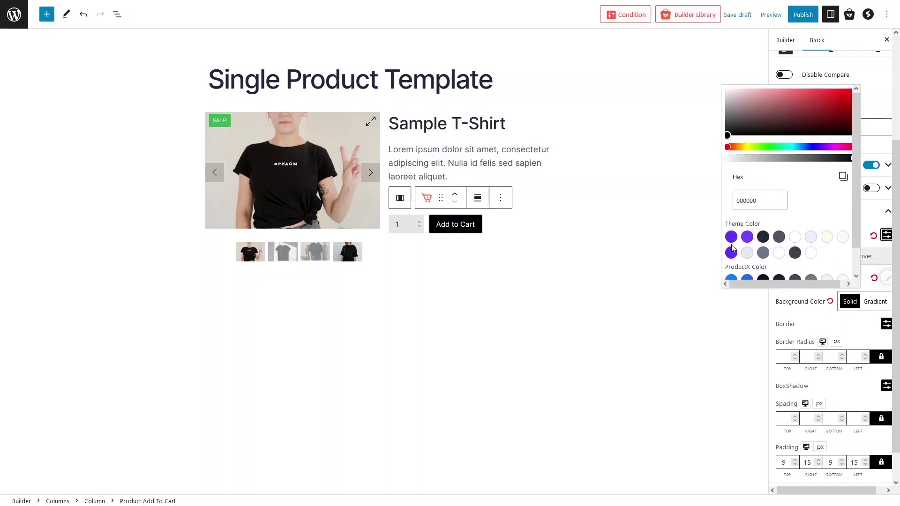
click(748, 239)
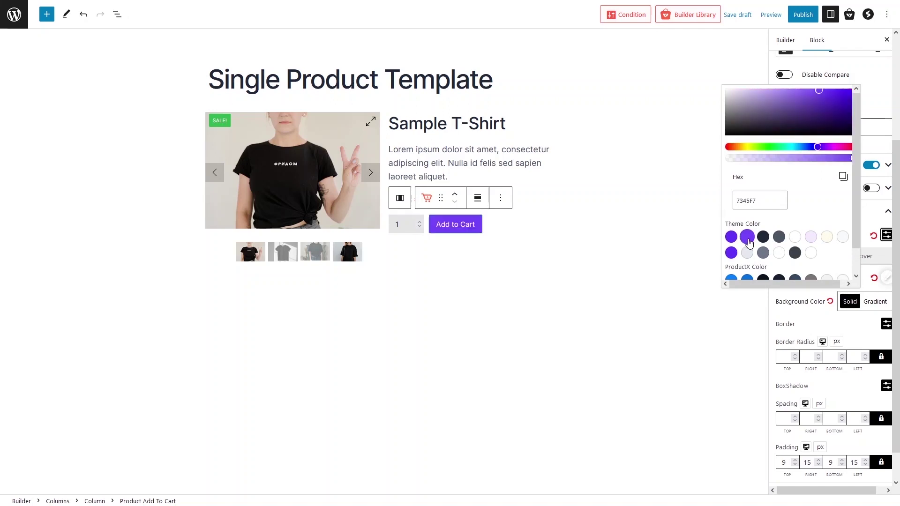
click(837, 332)
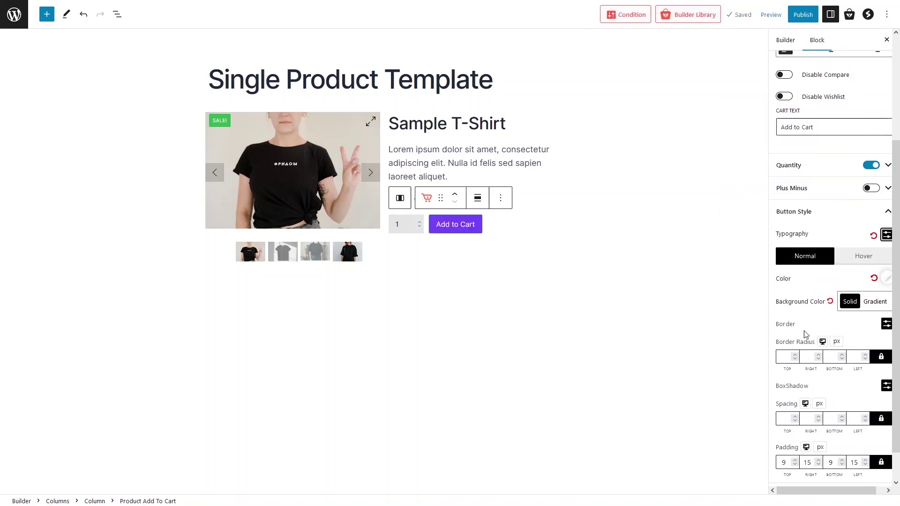
scroll(804, 328, down, 1)
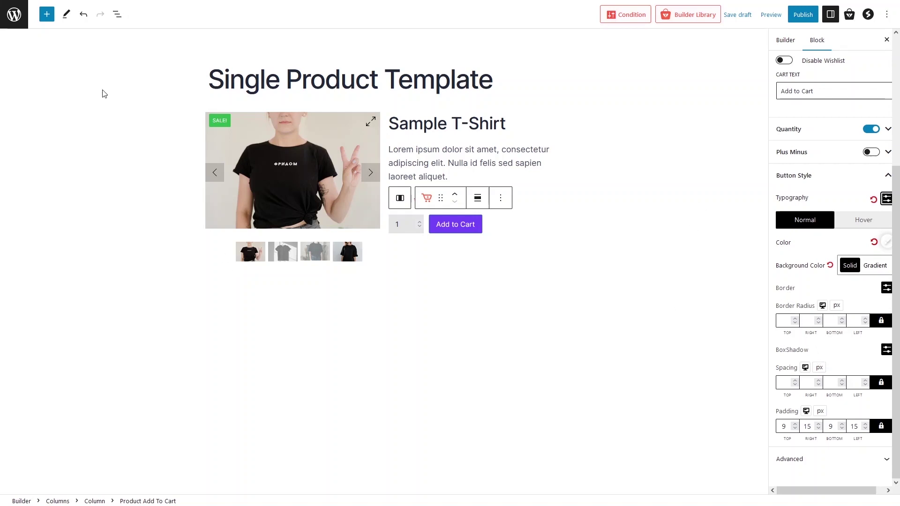
Place a Product Stock block showing 'In Stock' under Add to Cart, with an empty block below.
click(50, 17)
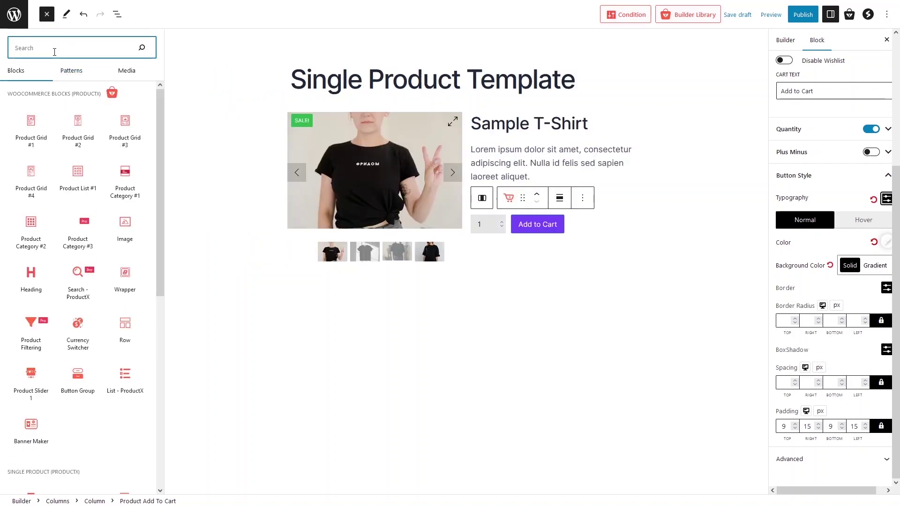
text(stock)
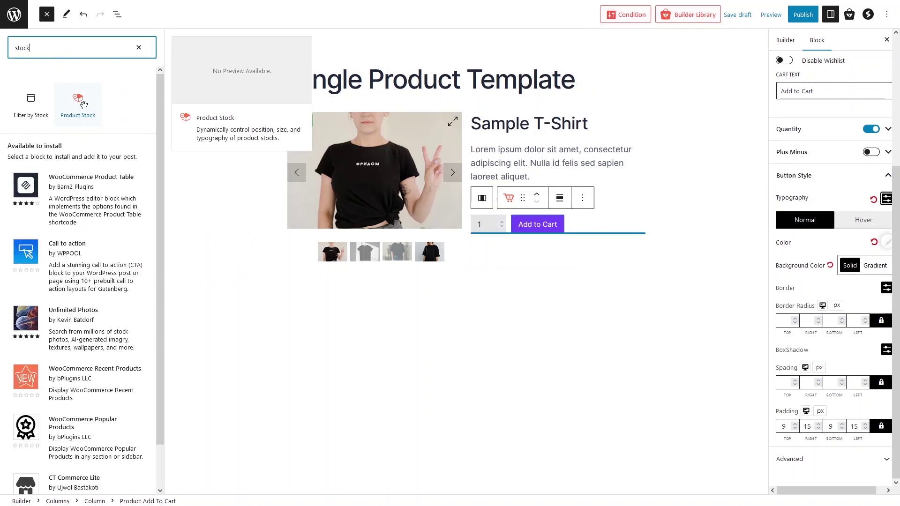
click(82, 106)
drag(61, 105, 494, 237)
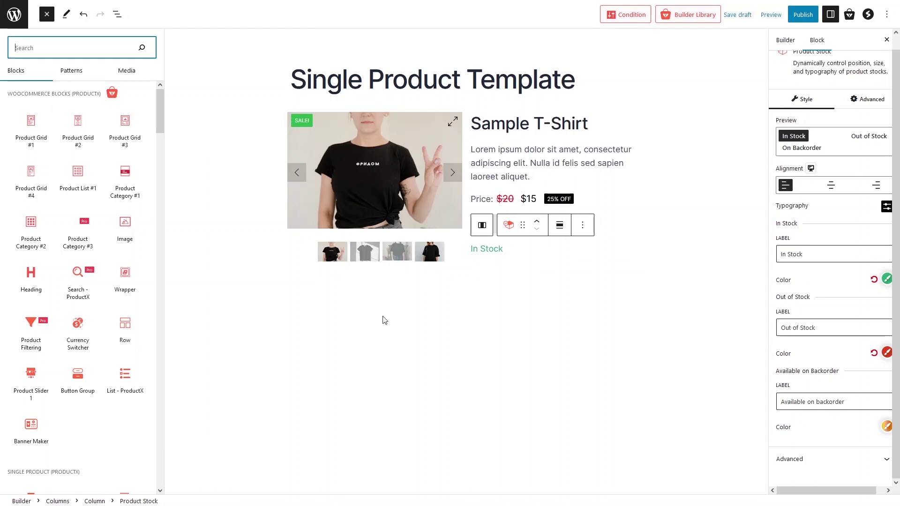
click(420, 327)
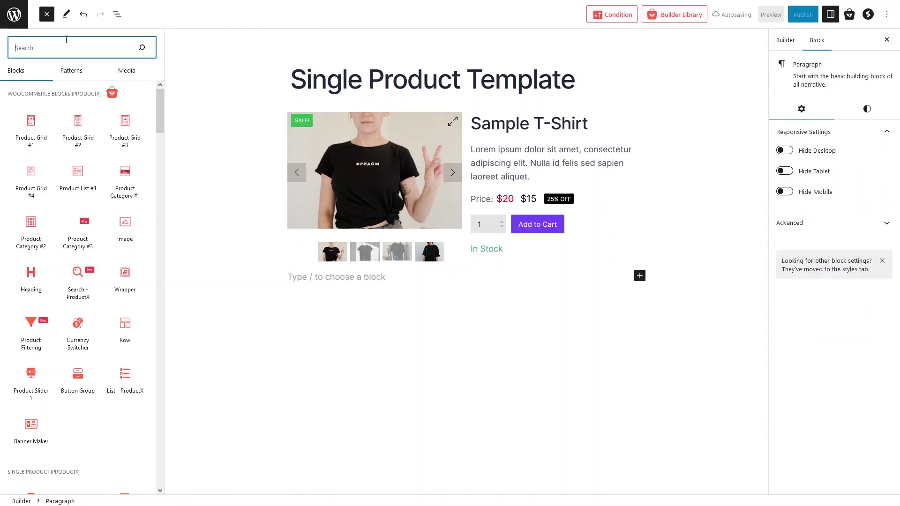
Add a Columns block with a single 100% column below the product details.
text(column)
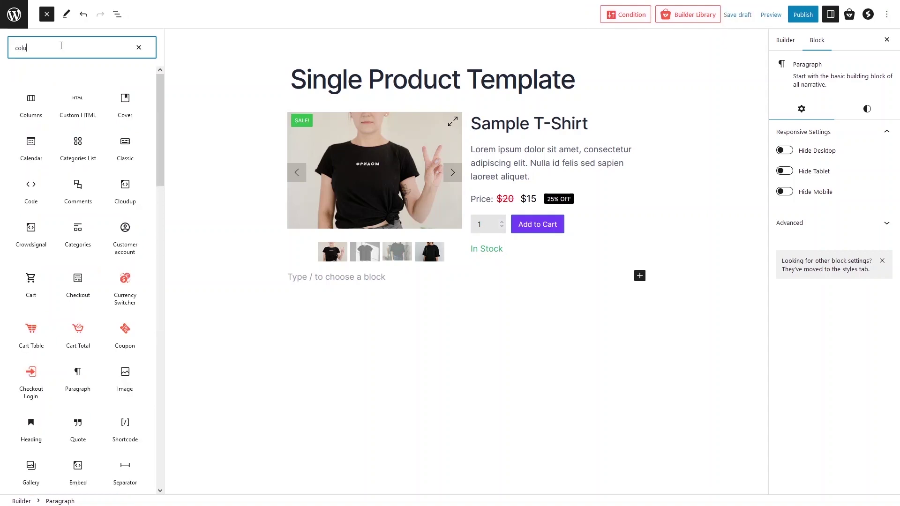
drag(31, 104, 422, 279)
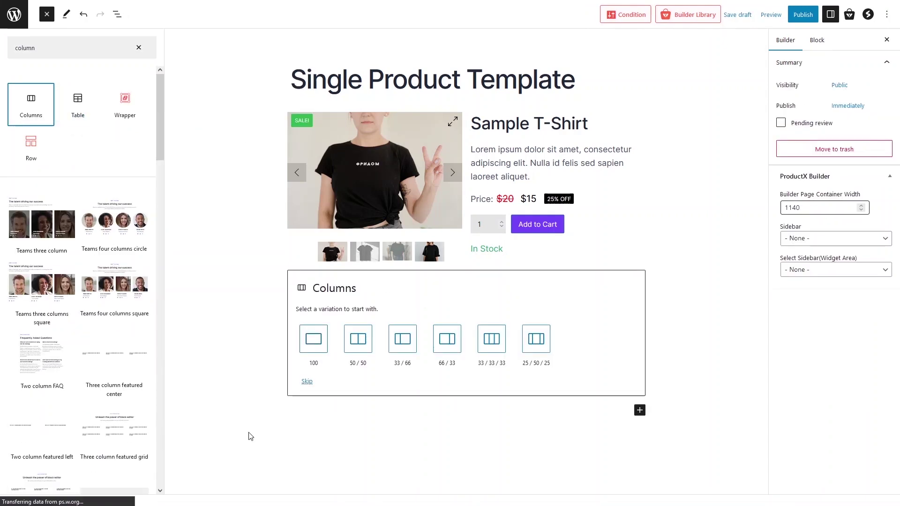
click(313, 349)
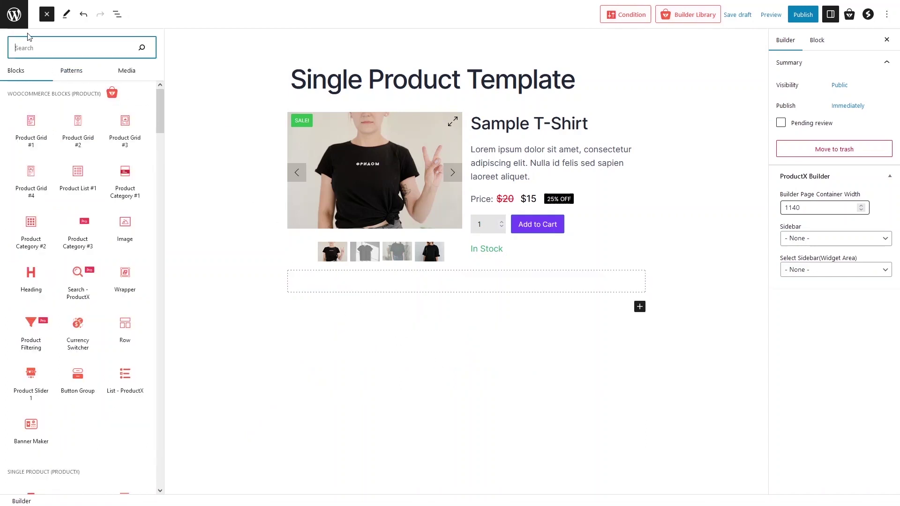
Place a Product Tab block inside the new full-width column.
text(tabs)
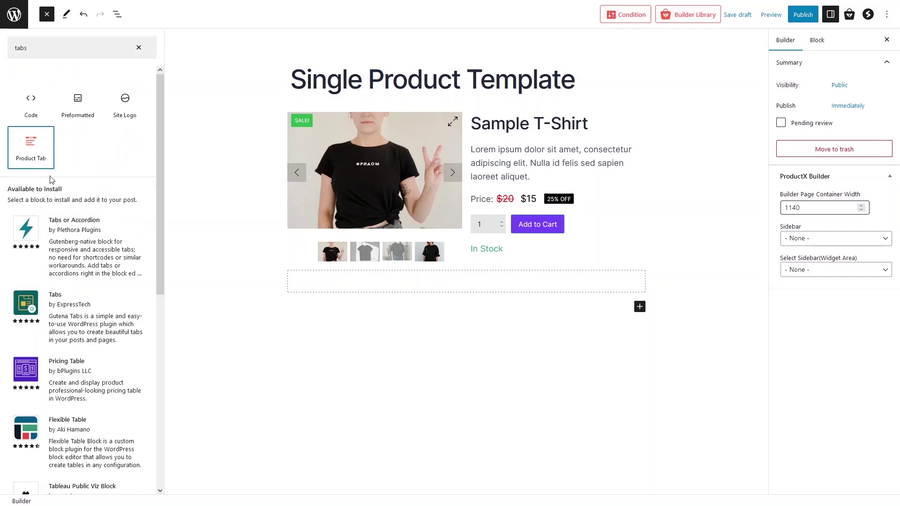
mouse_move(29, 155)
drag(29, 156, 441, 304)
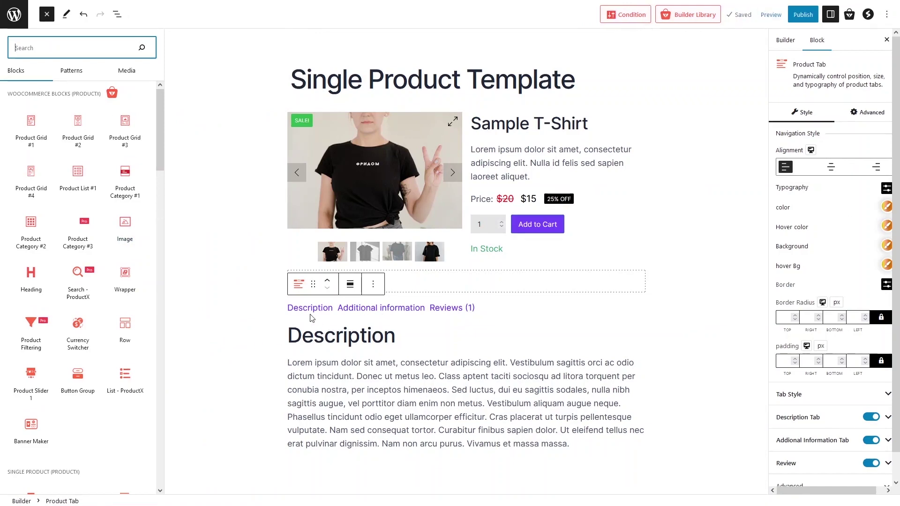
click(365, 313)
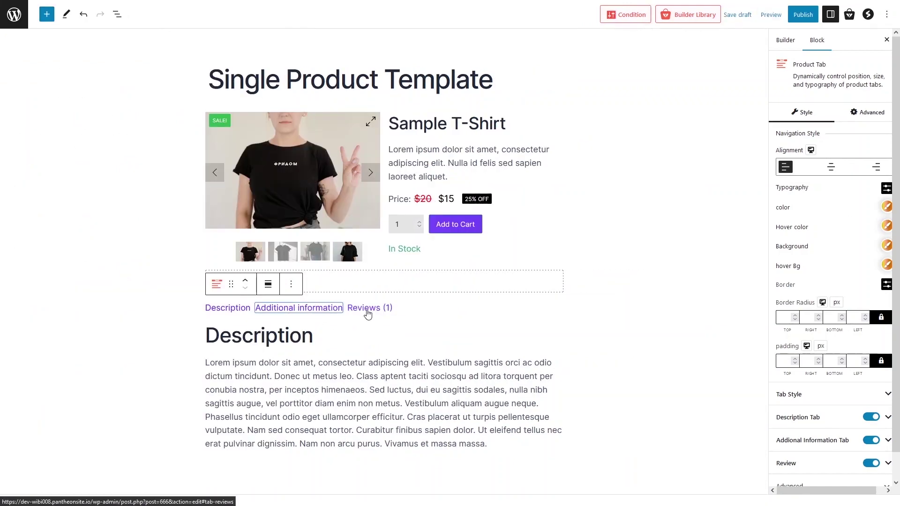
click(366, 312)
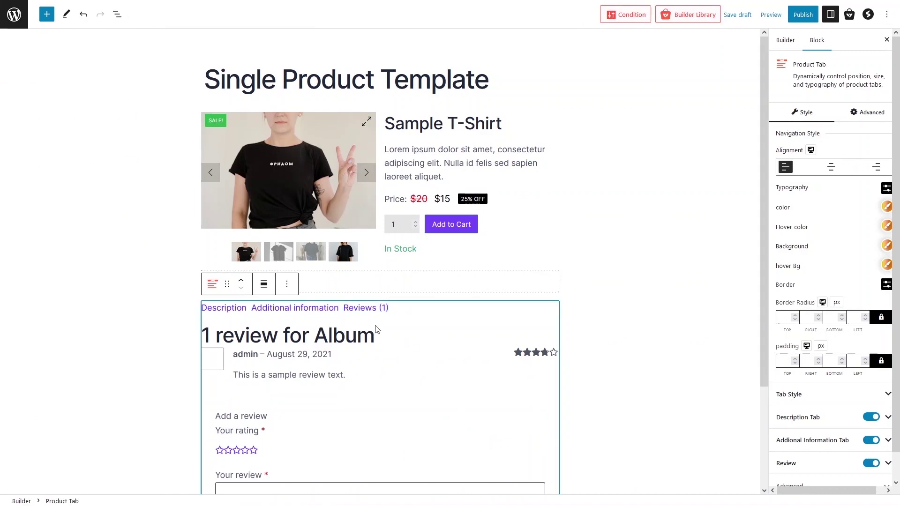
click(320, 309)
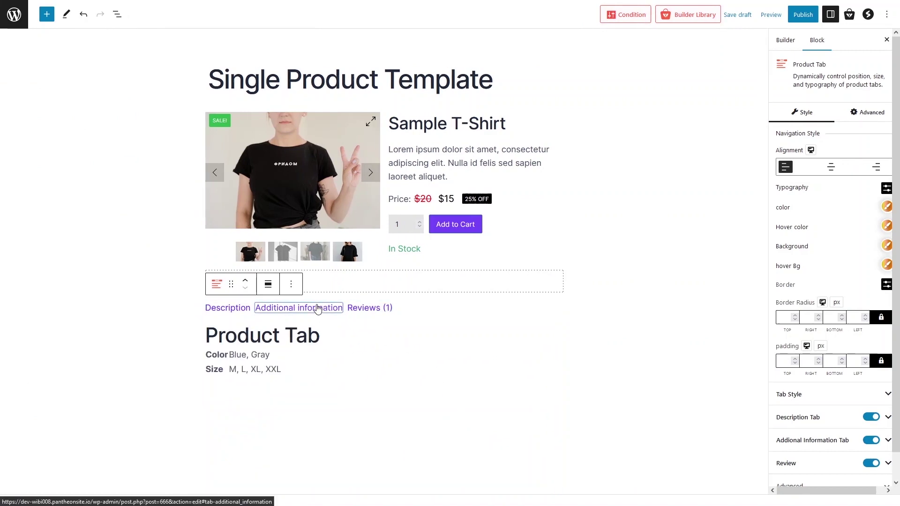
click(233, 309)
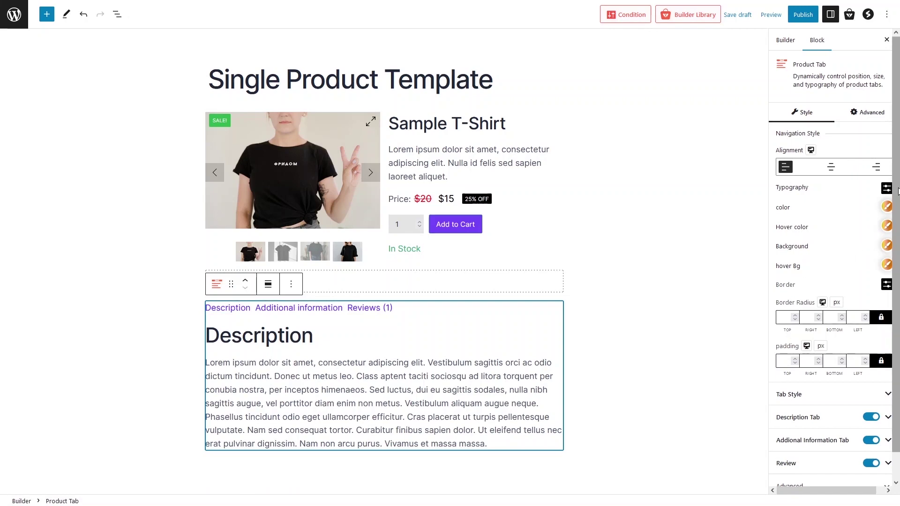
scroll(897, 190, down, 1)
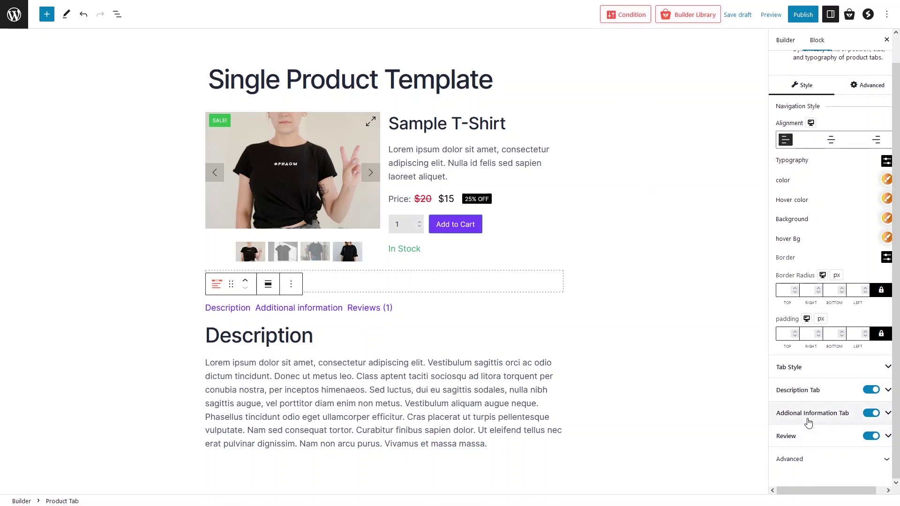
Turn off the Additional Information tab, then inspect the Description and Review tab settings.
click(872, 413)
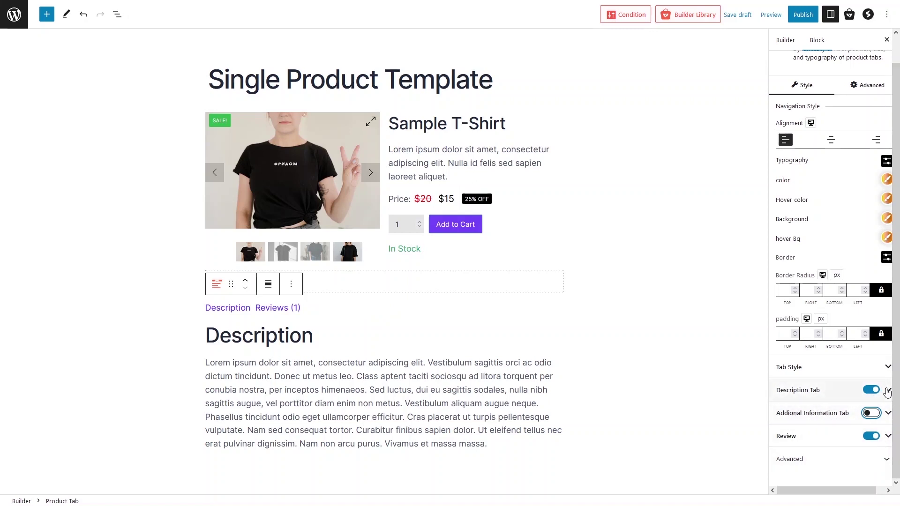
click(847, 391)
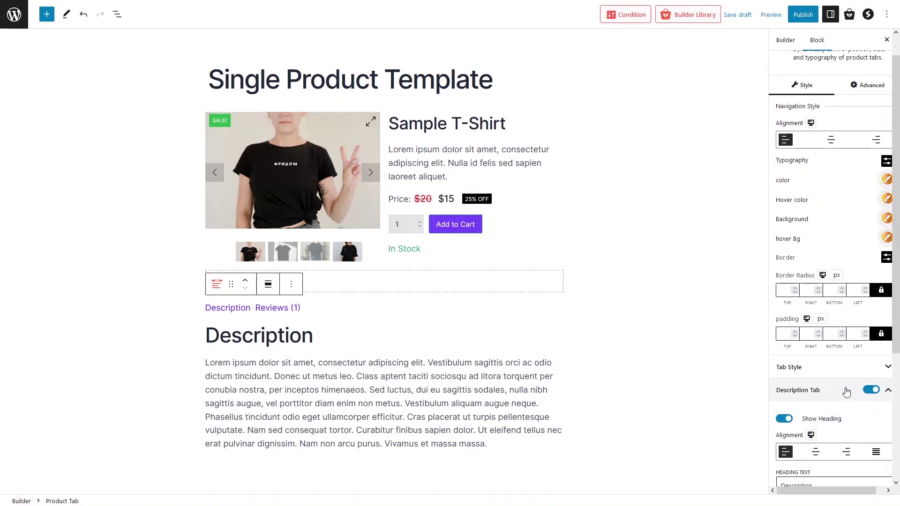
scroll(846, 392, down, 4)
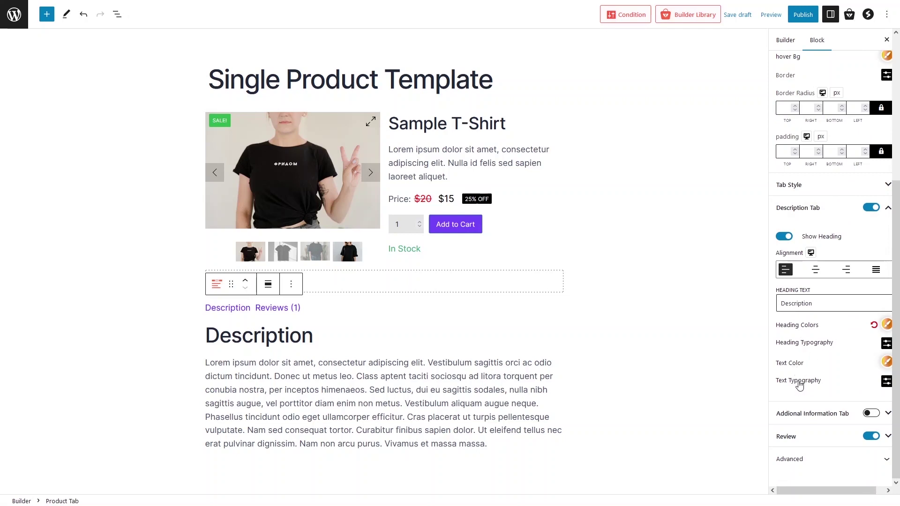
click(816, 440)
scroll(815, 435, down, 2)
scroll(816, 435, down, 3)
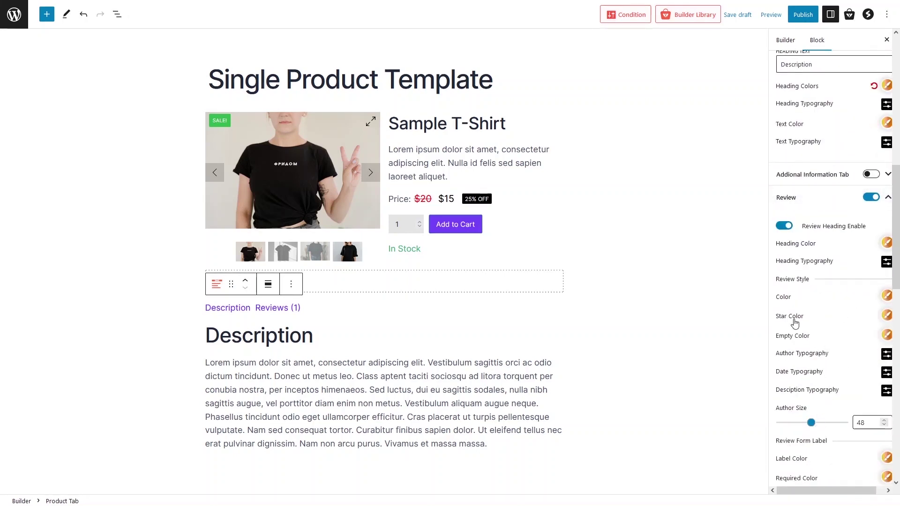
scroll(815, 373, down, 2)
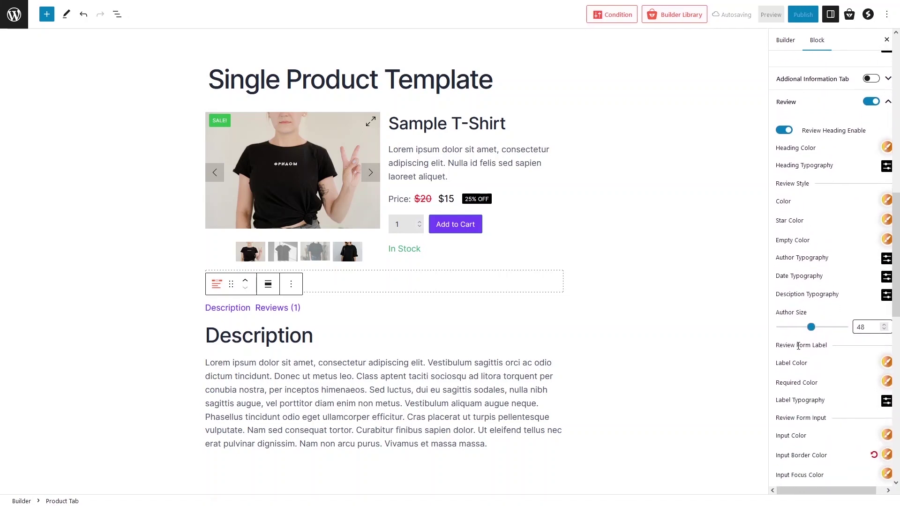
scroll(799, 346, up, 10)
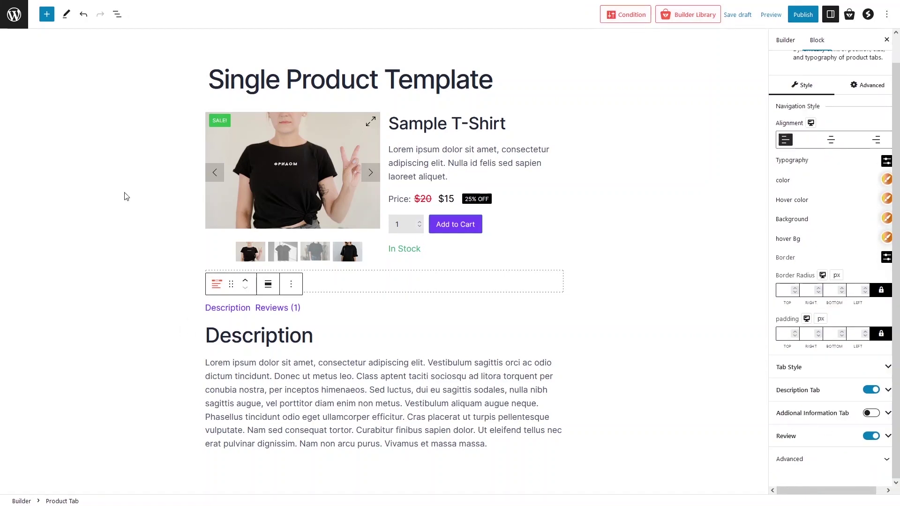
click(46, 15)
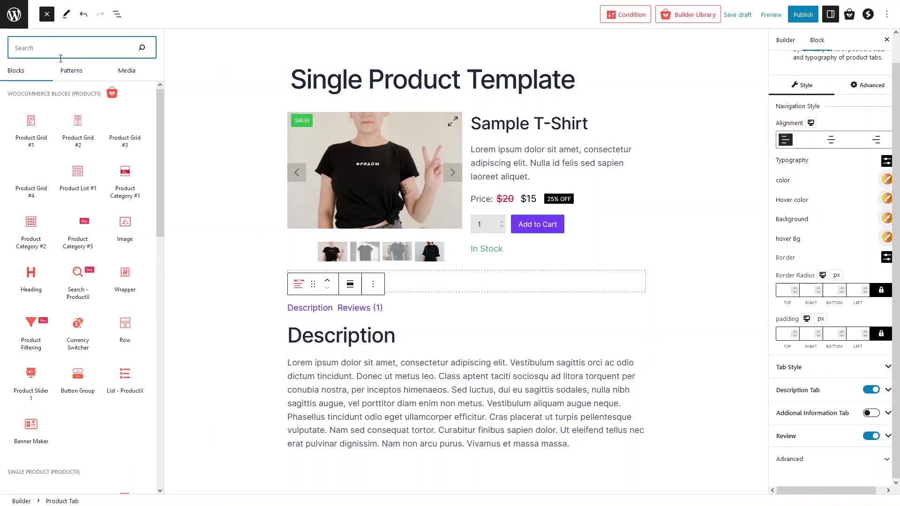
text(col)
click(31, 104)
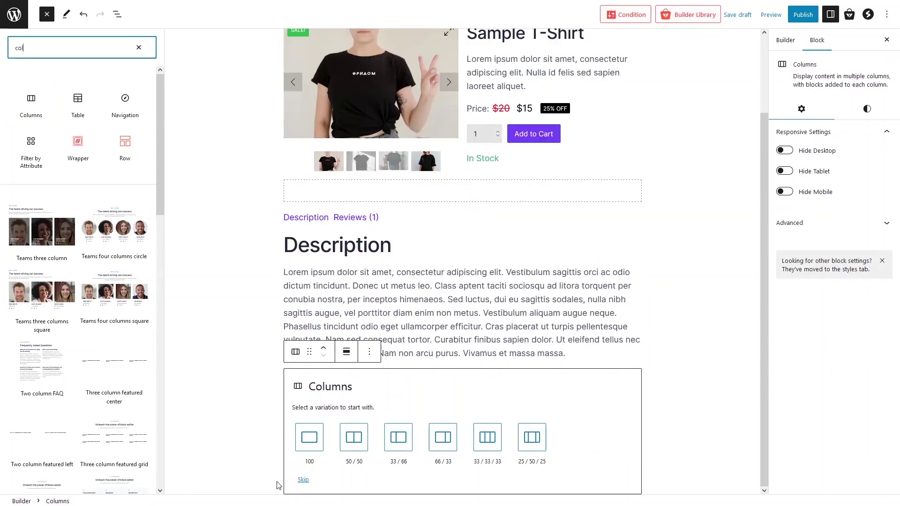
click(311, 448)
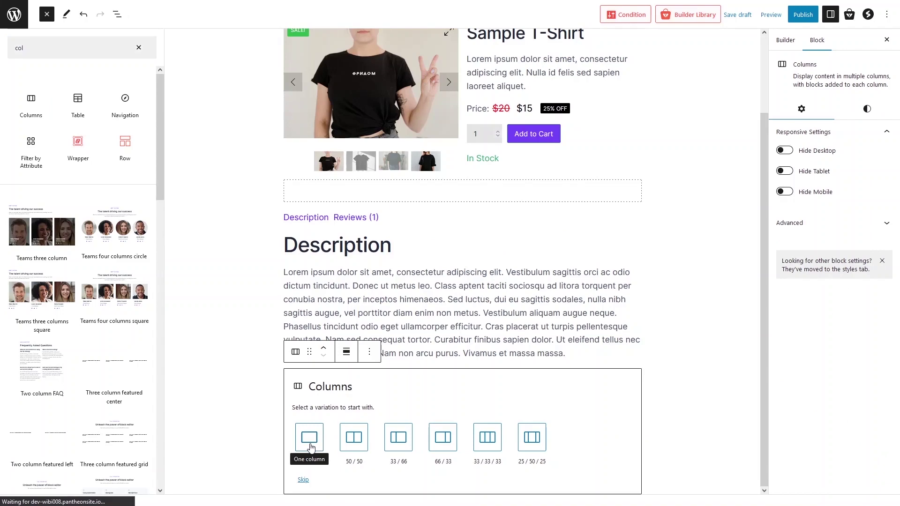
key(Escape)
key(ctrl+z)
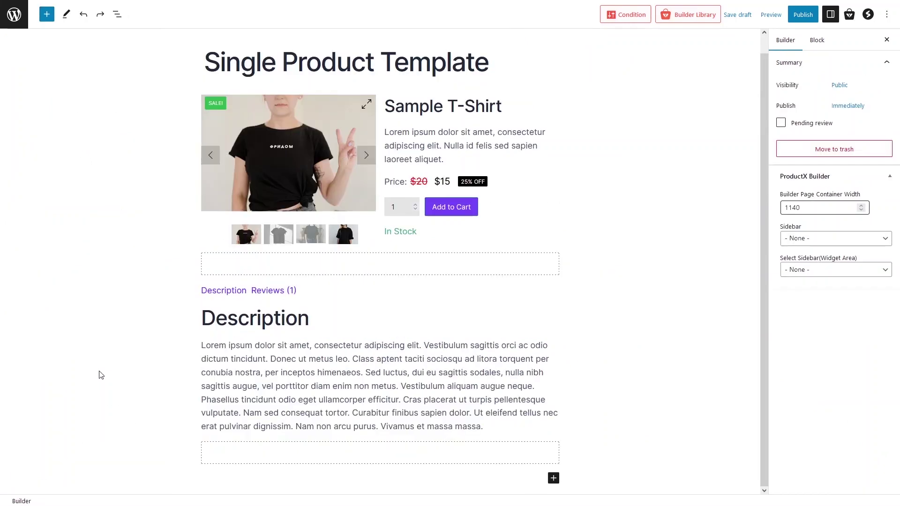
Insert a Product Grid #1 block below the product tabs.
click(46, 14)
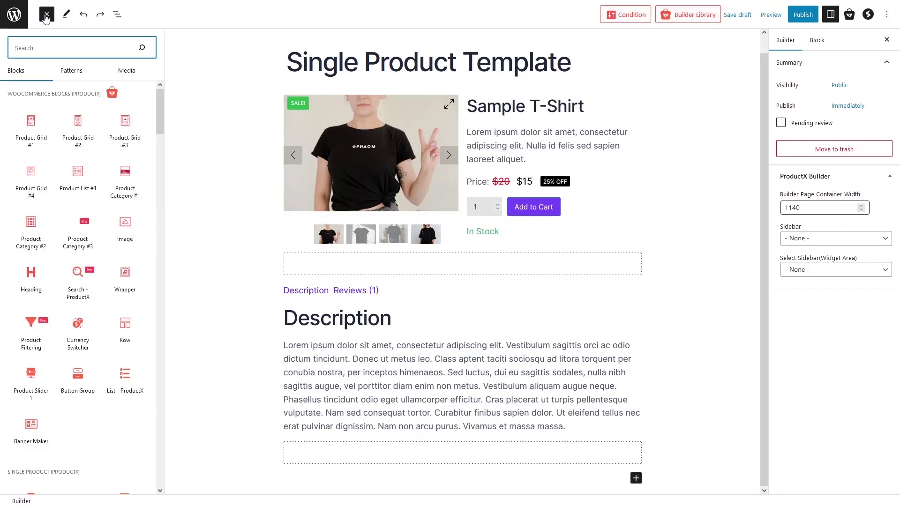
mouse_move(35, 136)
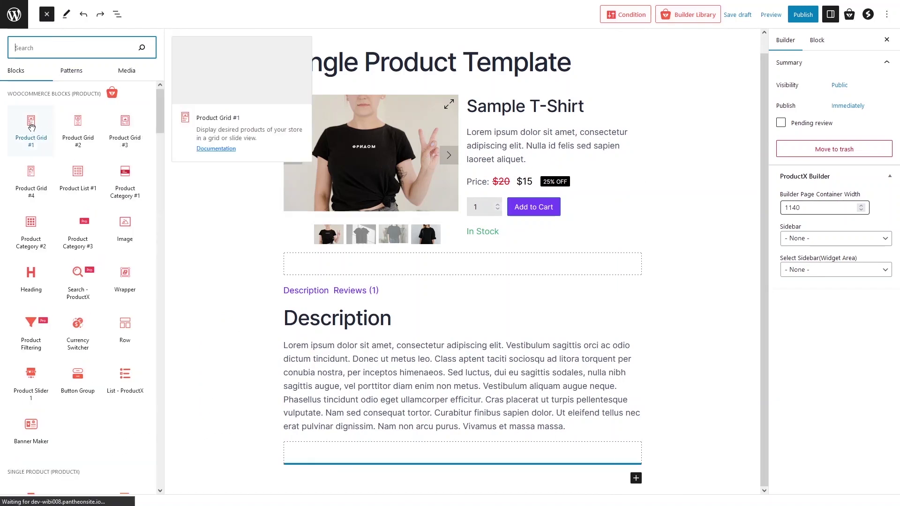
click(42, 146)
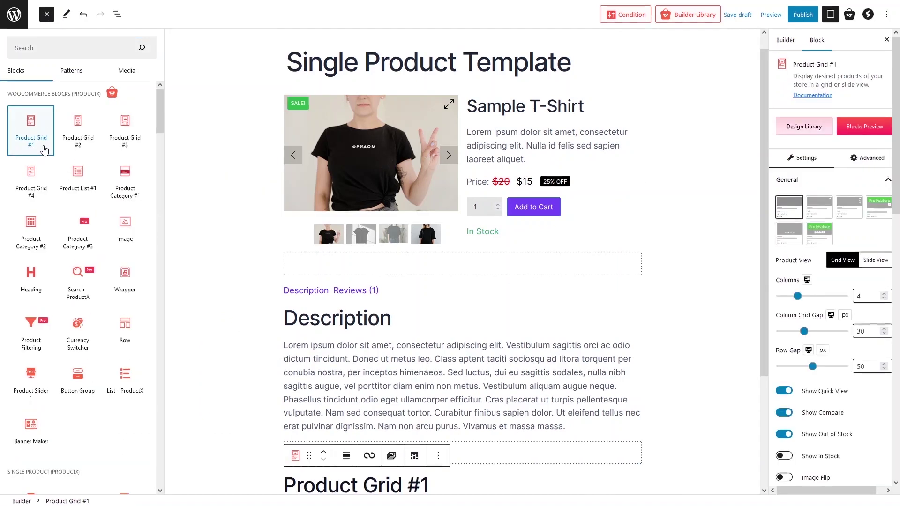
scroll(41, 146, down, 3)
scroll(331, 310, down, 3)
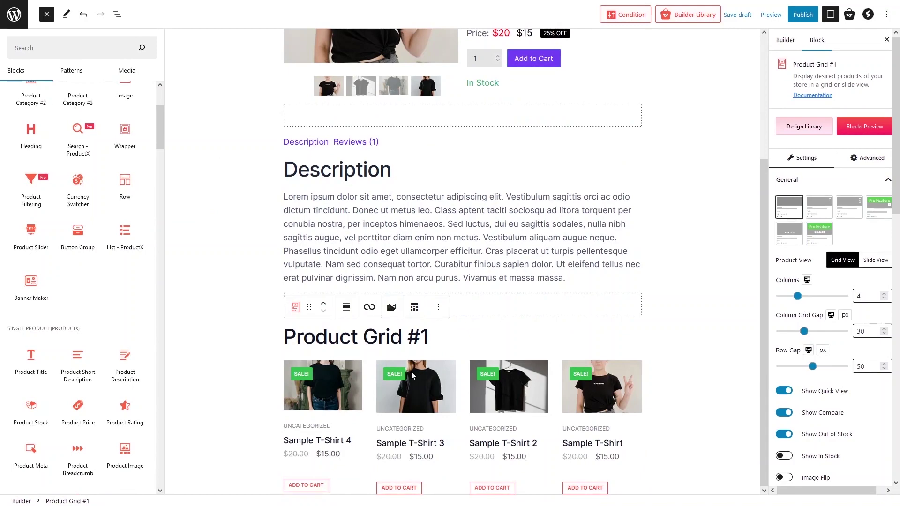
Retitle the product grid heading to 'Related Products'.
click(431, 338)
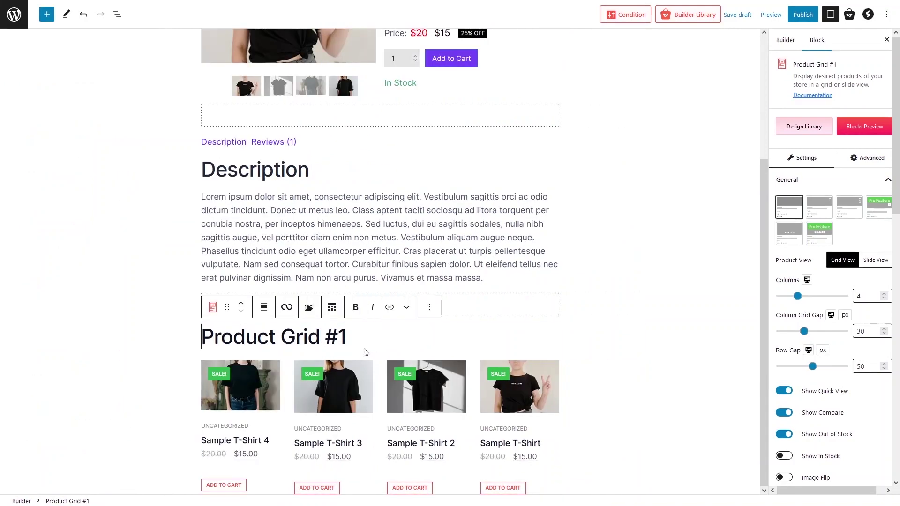
triple_click(328, 340)
text(Related Products)
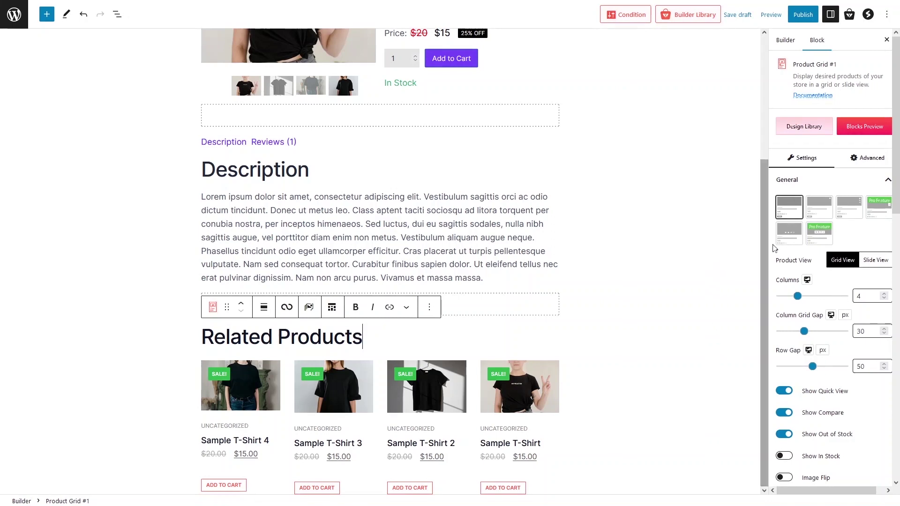
scroll(847, 294, down, 1)
scroll(847, 294, down, 1)
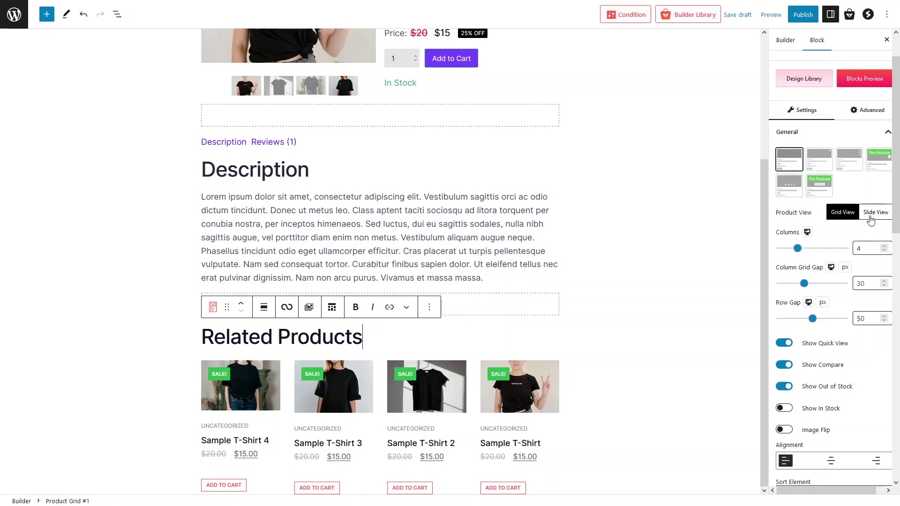
scroll(848, 225, down, 2)
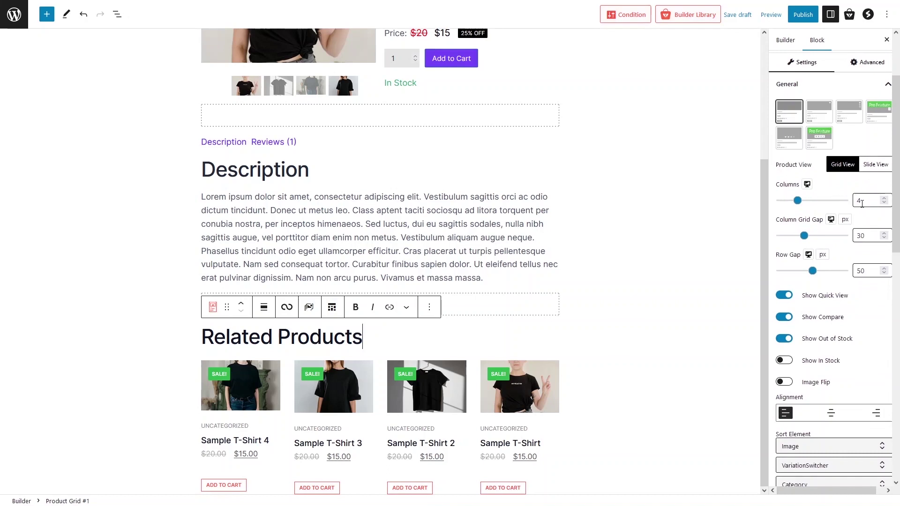
scroll(861, 204, down, 2)
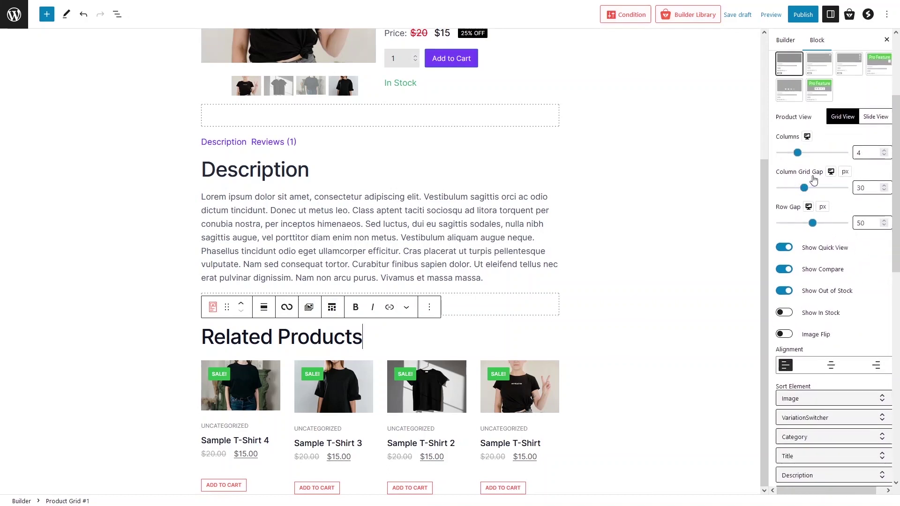
scroll(821, 201, down, 2)
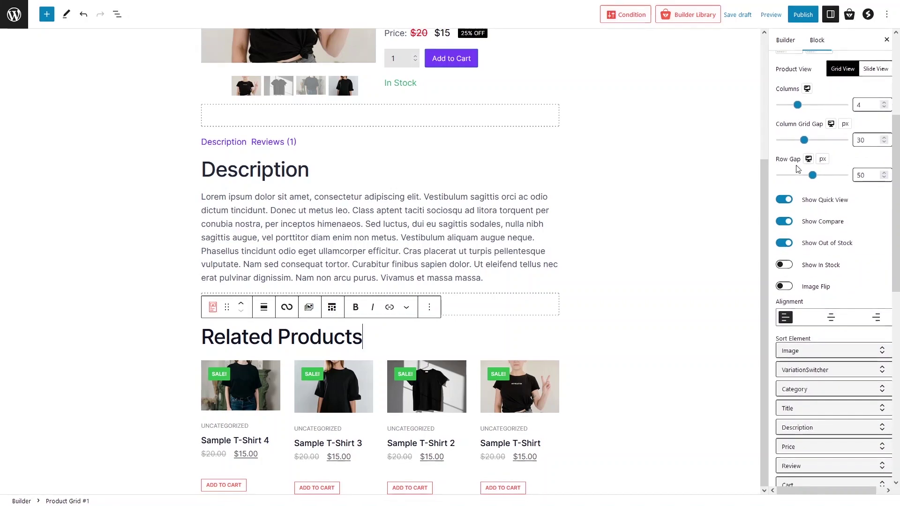
scroll(803, 212, down, 2)
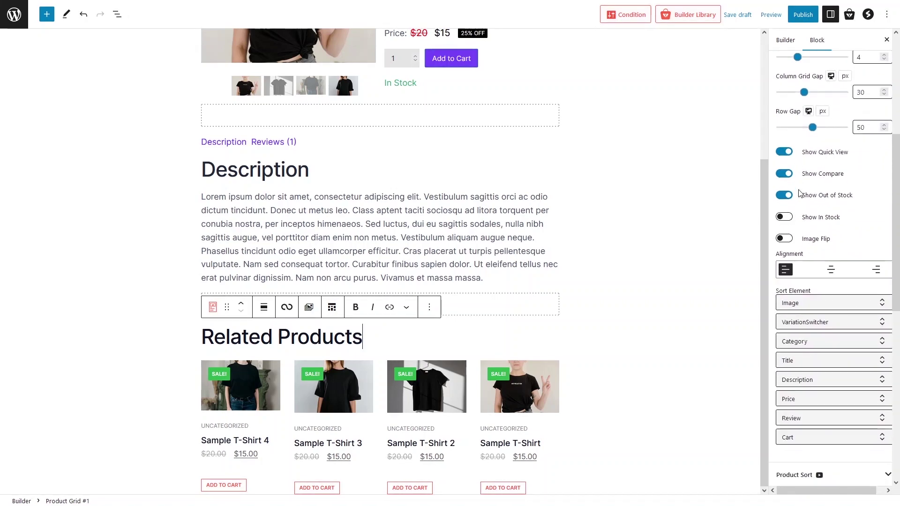
scroll(800, 210, down, 4)
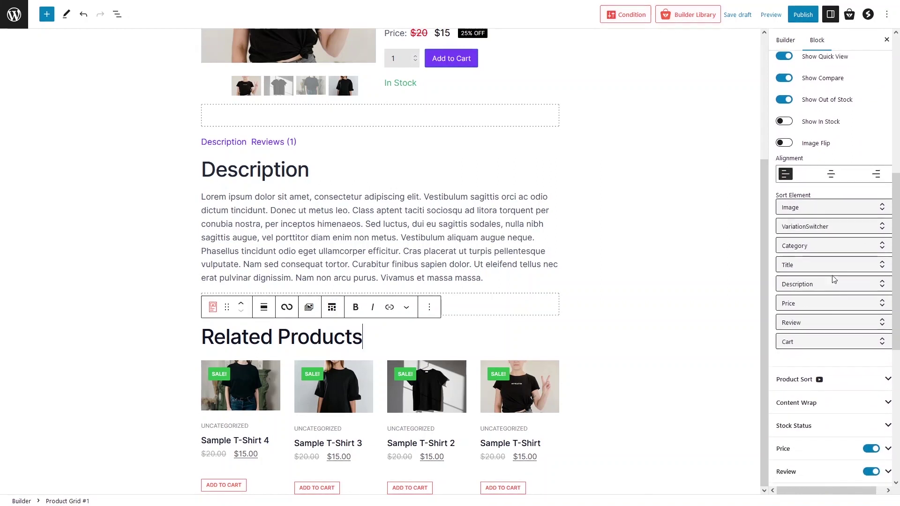
scroll(797, 196, down, 2)
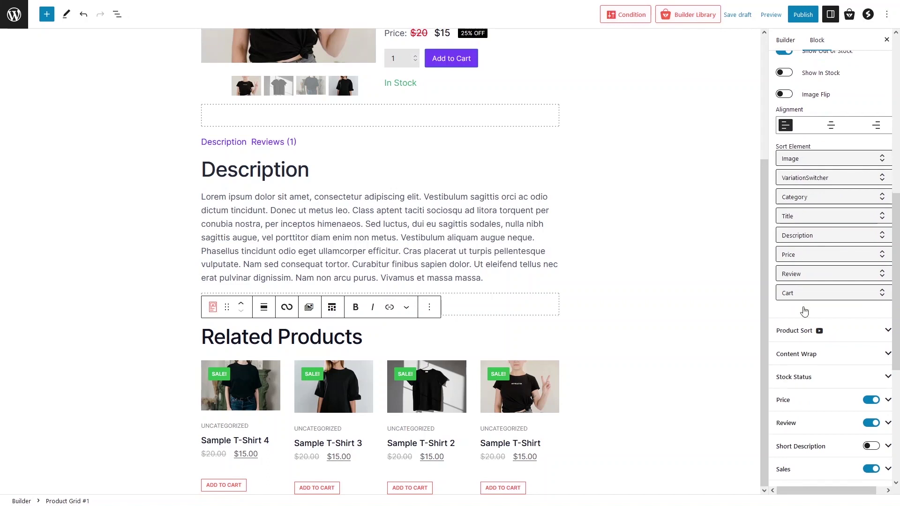
scroll(802, 300, down, 4)
scroll(800, 217, down, 4)
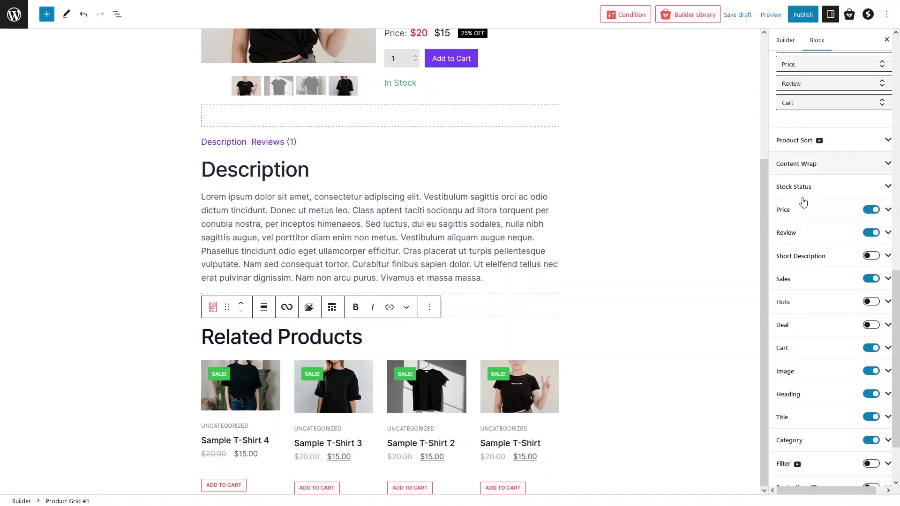
click(888, 141)
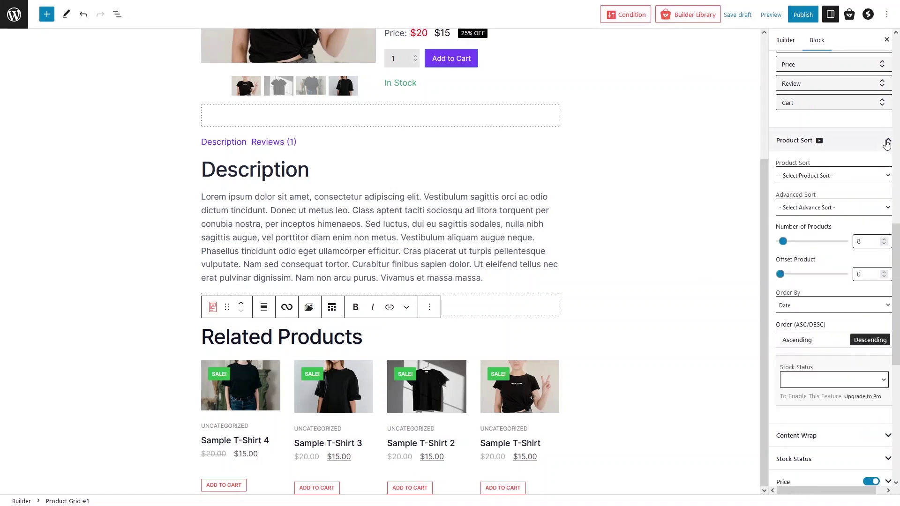
click(887, 142)
scroll(853, 131, down, 2)
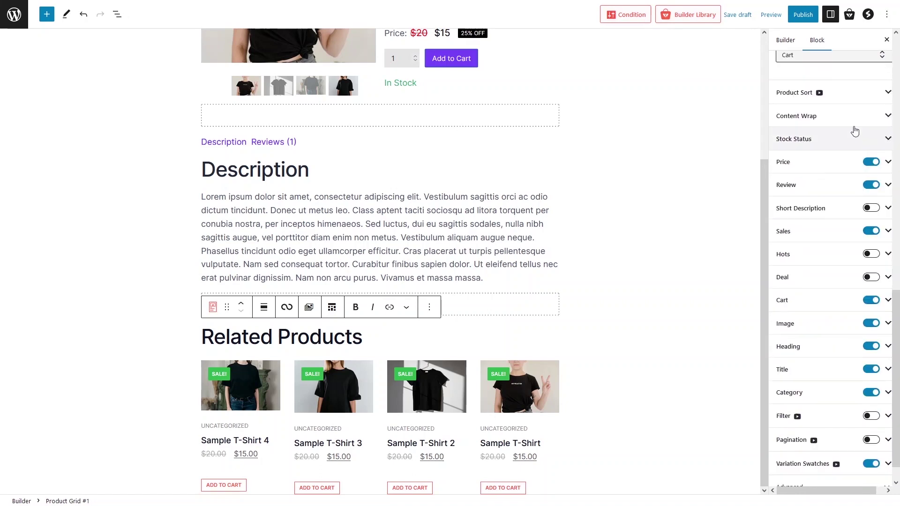
scroll(850, 141, down, 1)
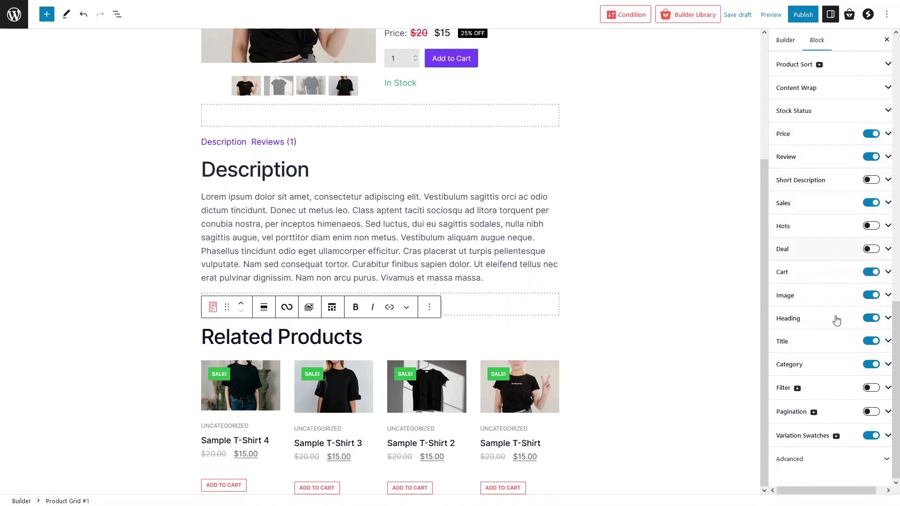
Hide Category, Review and Variation Swatches in the grid and bring up the publish conditions.
click(872, 366)
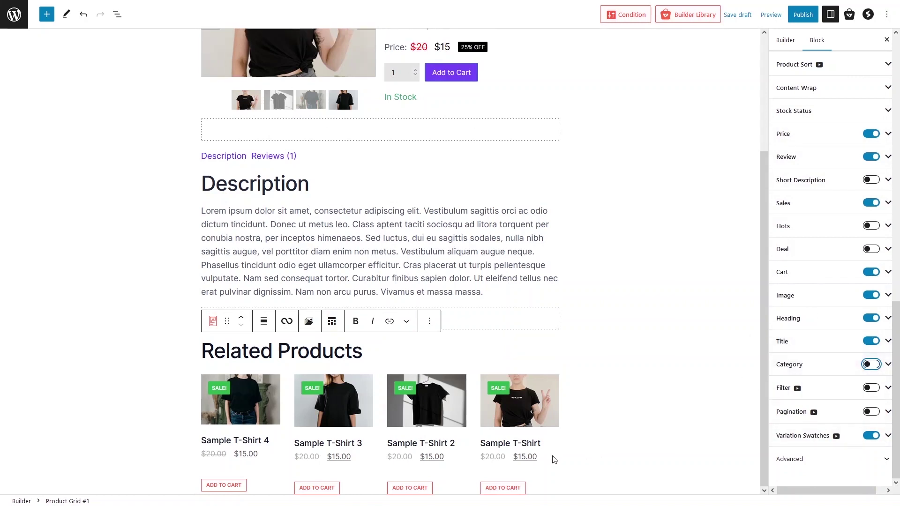
click(872, 159)
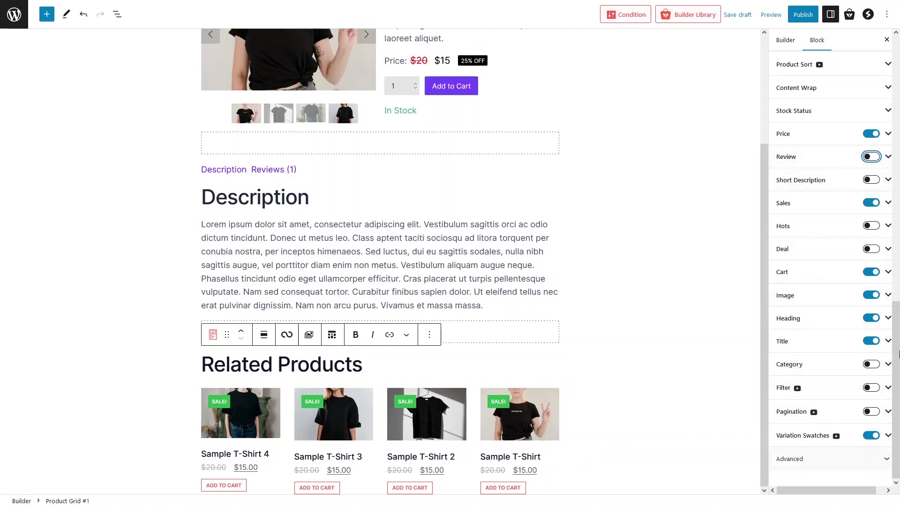
click(873, 438)
click(803, 15)
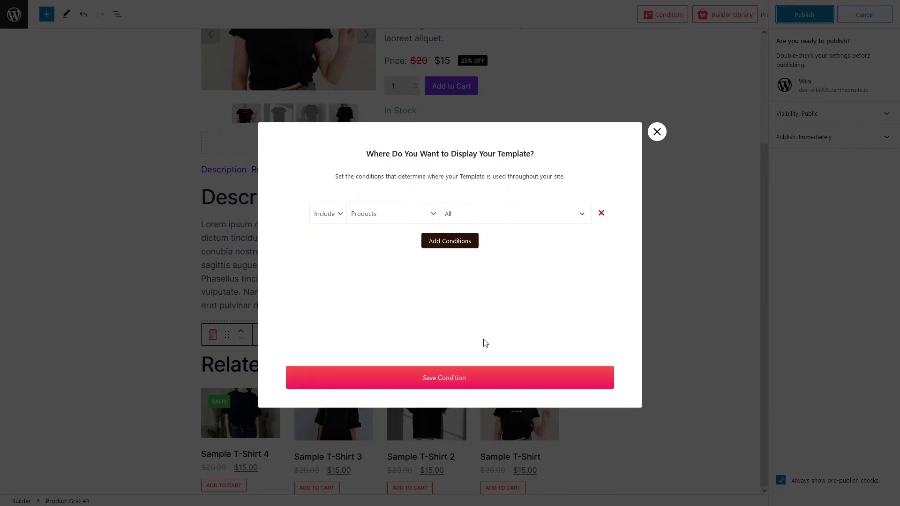
Save the Include > Products > All condition and publish the Single Product Template.
click(413, 382)
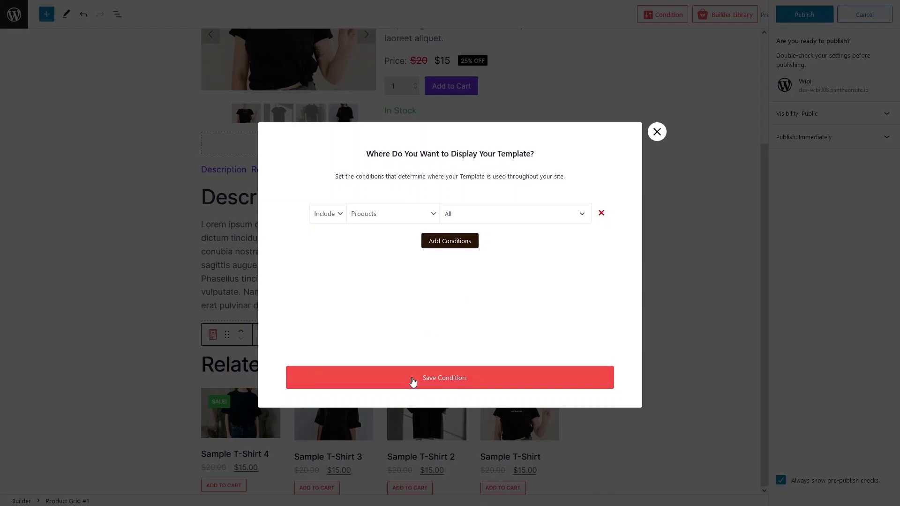
click(656, 134)
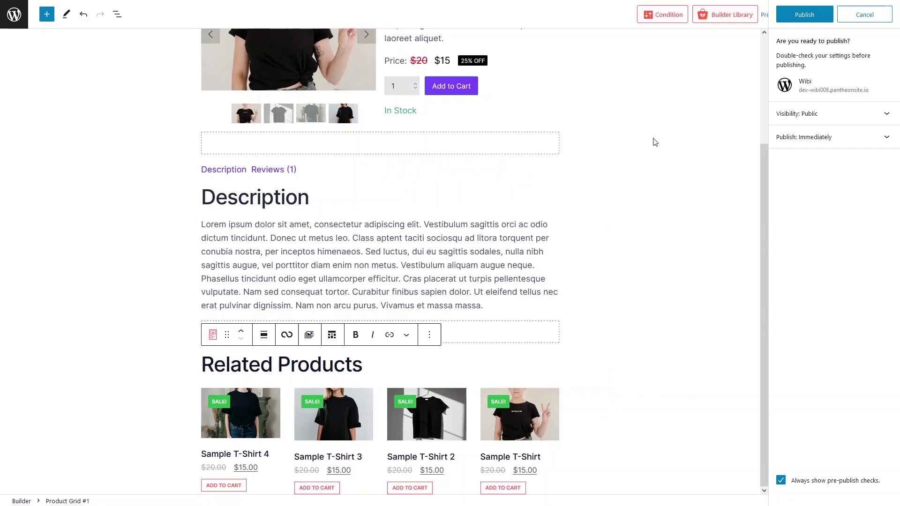
click(821, 17)
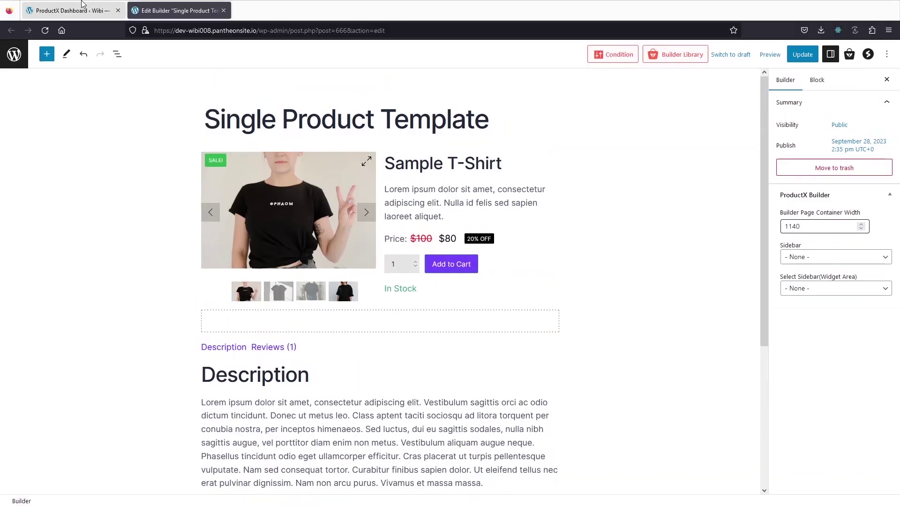
click(89, 7)
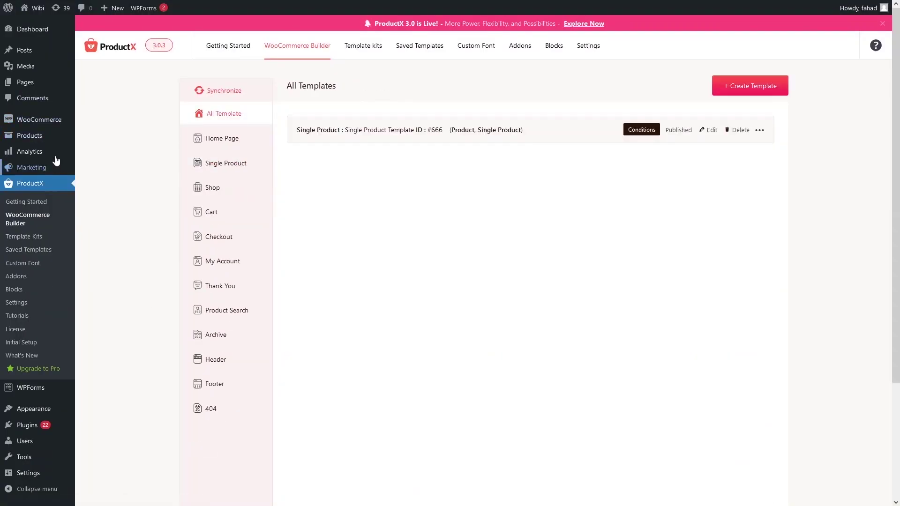
View the live Sample T-Shirt page from All Products, then return to the template builder.
click(91, 138)
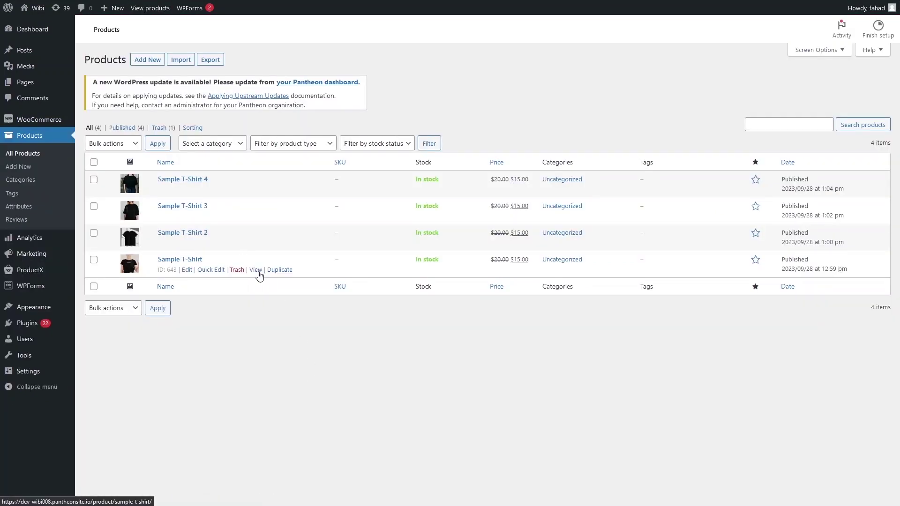
click(256, 270)
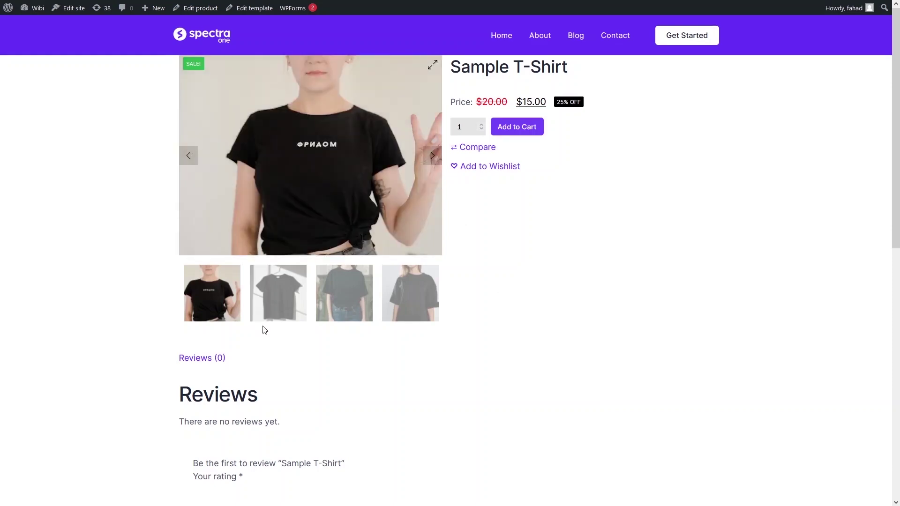
scroll(262, 327, down, 4)
scroll(225, 316, down, 4)
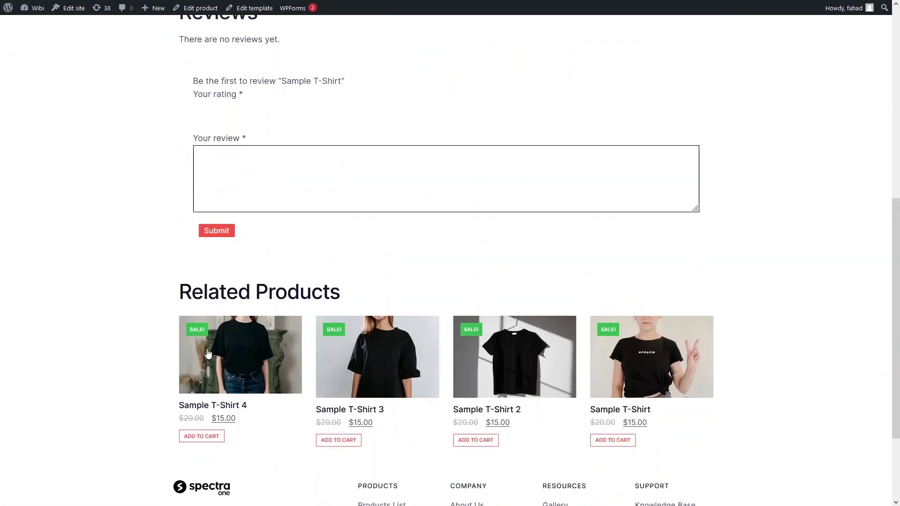
scroll(215, 315, up, 8)
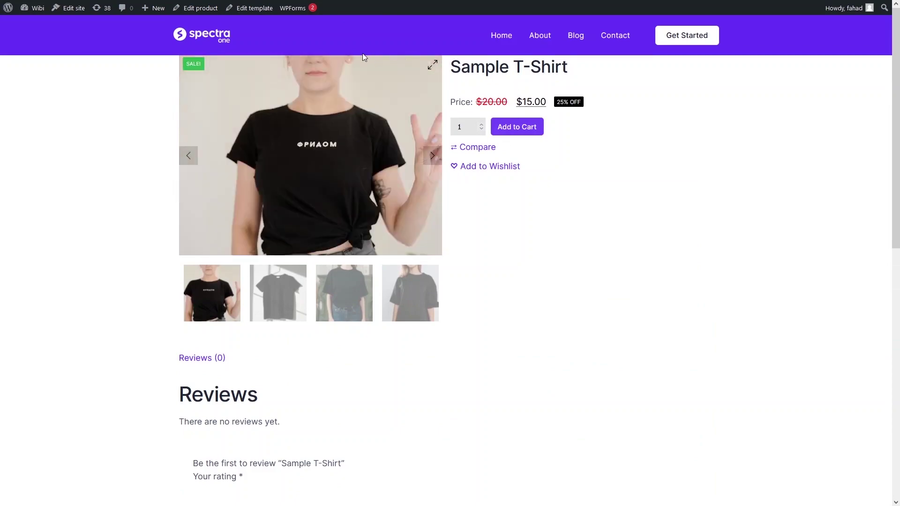
mouse_move(268, 2)
click(297, 4)
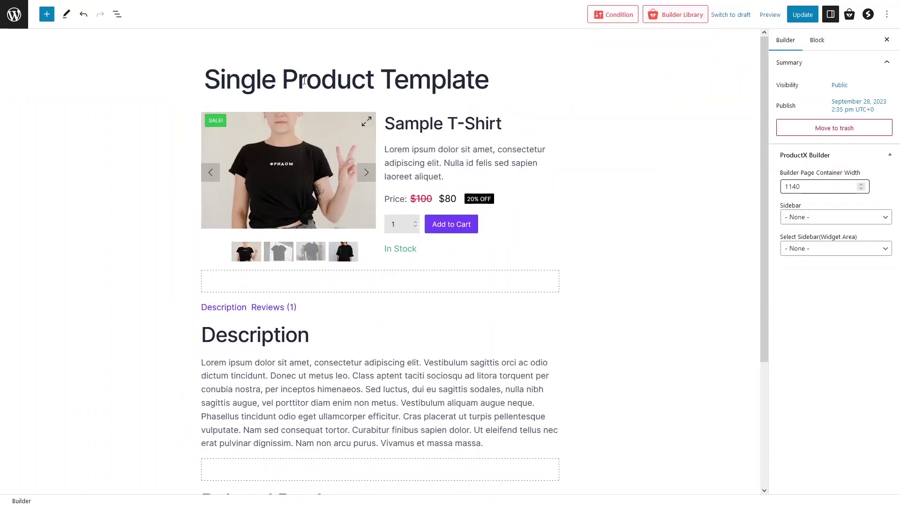
Move the product gallery and details columns row down below the empty row.
click(499, 120)
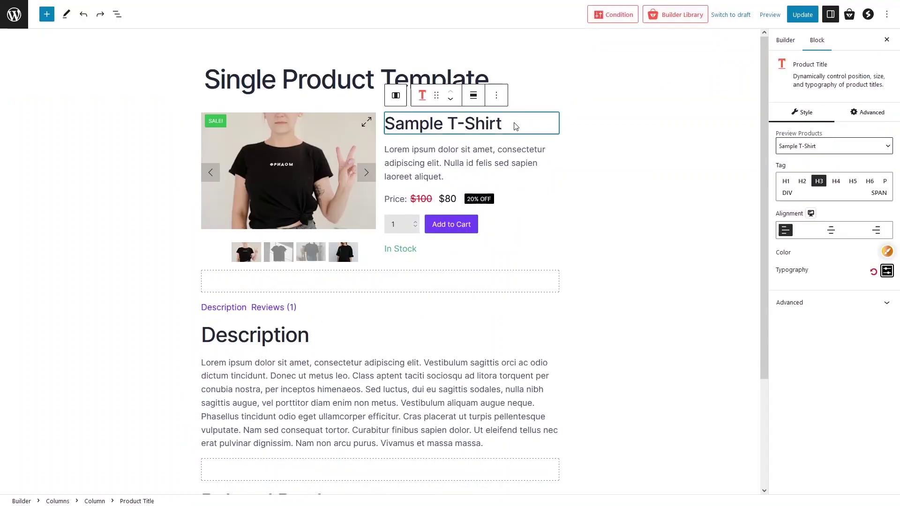
right_click(516, 125)
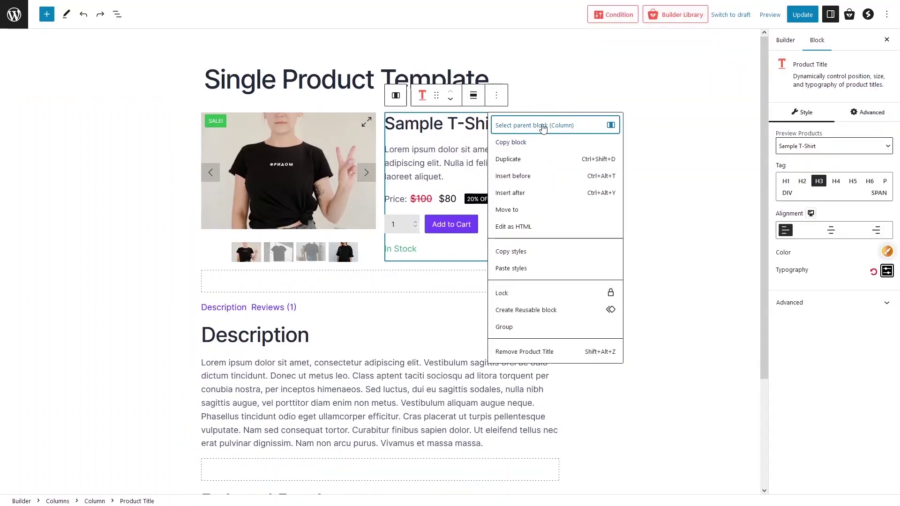
click(543, 126)
click(504, 97)
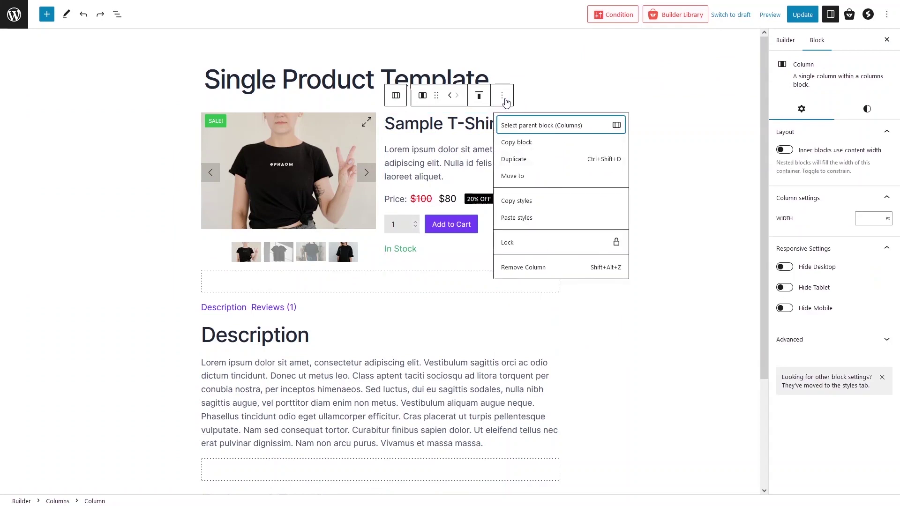
click(547, 131)
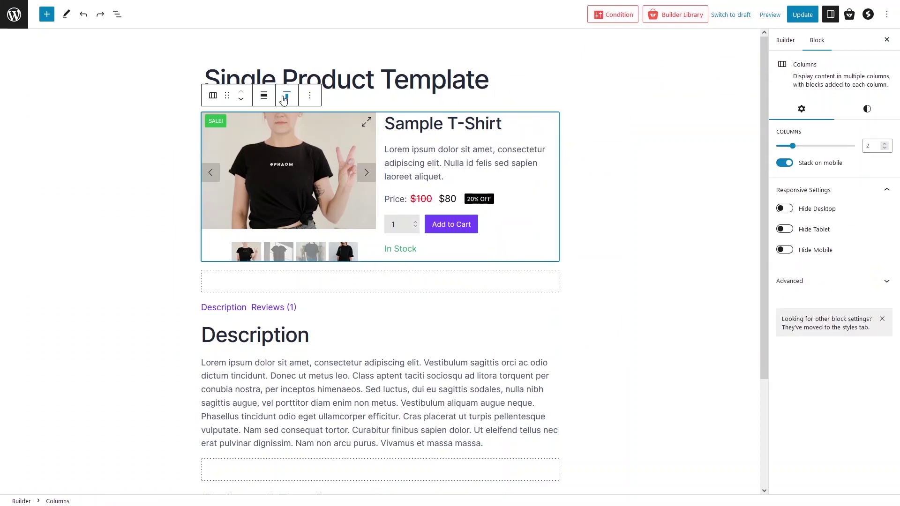
click(245, 101)
click(164, 109)
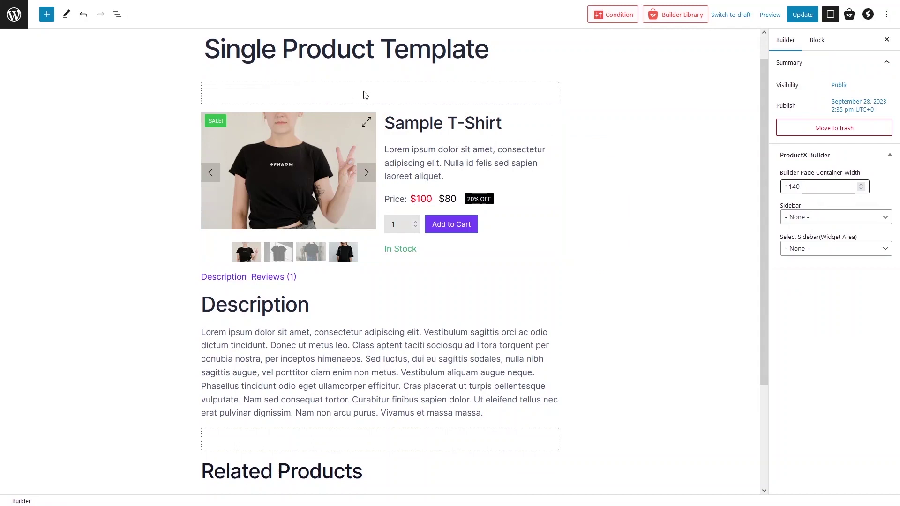
Add a Spacer in the empty top column and shrink it to about 45 px.
click(365, 96)
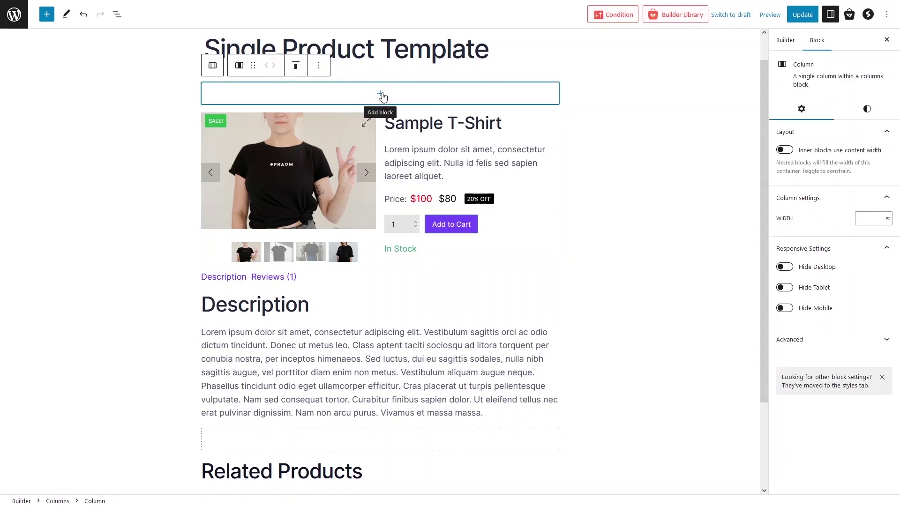
click(381, 94)
text(space)
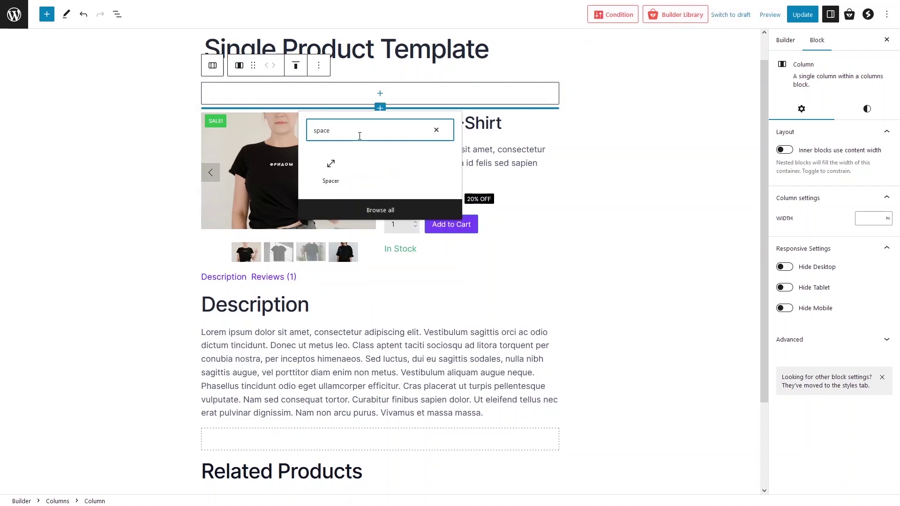
click(331, 170)
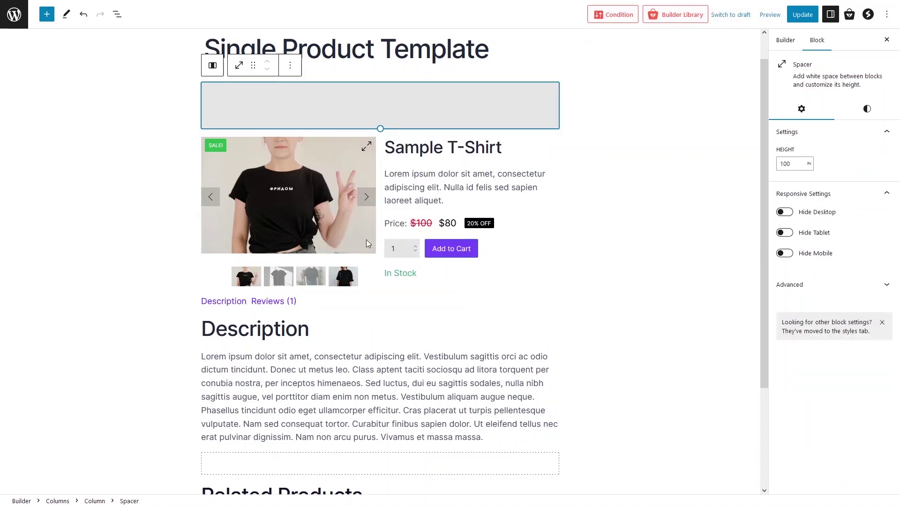
drag(380, 129, 380, 109)
click(155, 132)
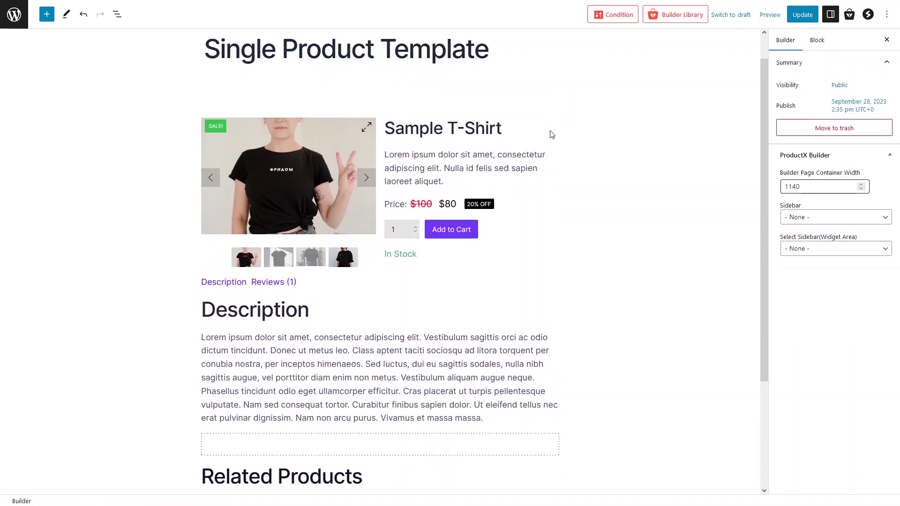
Update the template with the new spacer and check the live Sample T-Shirt product page.
click(802, 14)
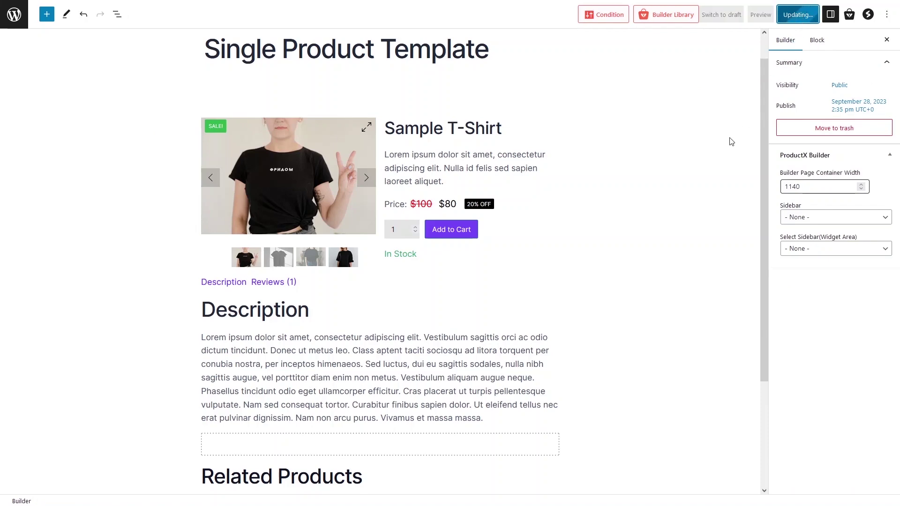
click(174, 4)
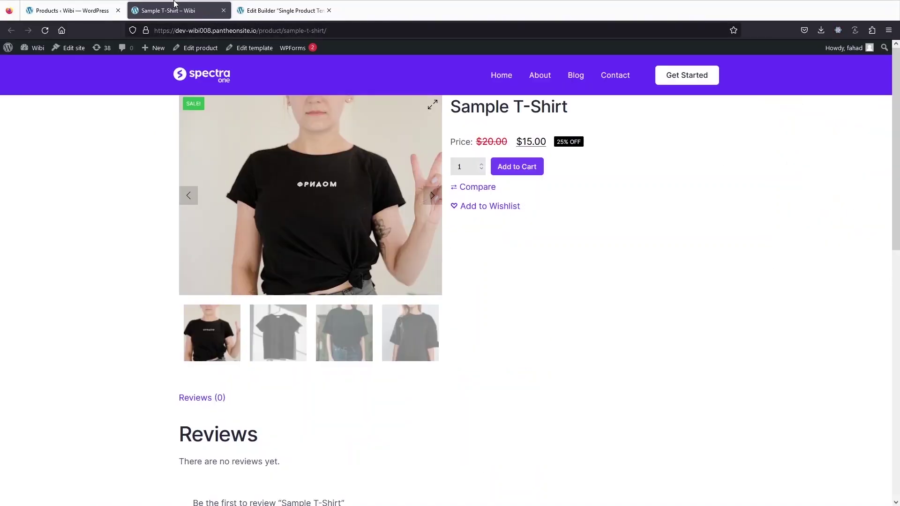